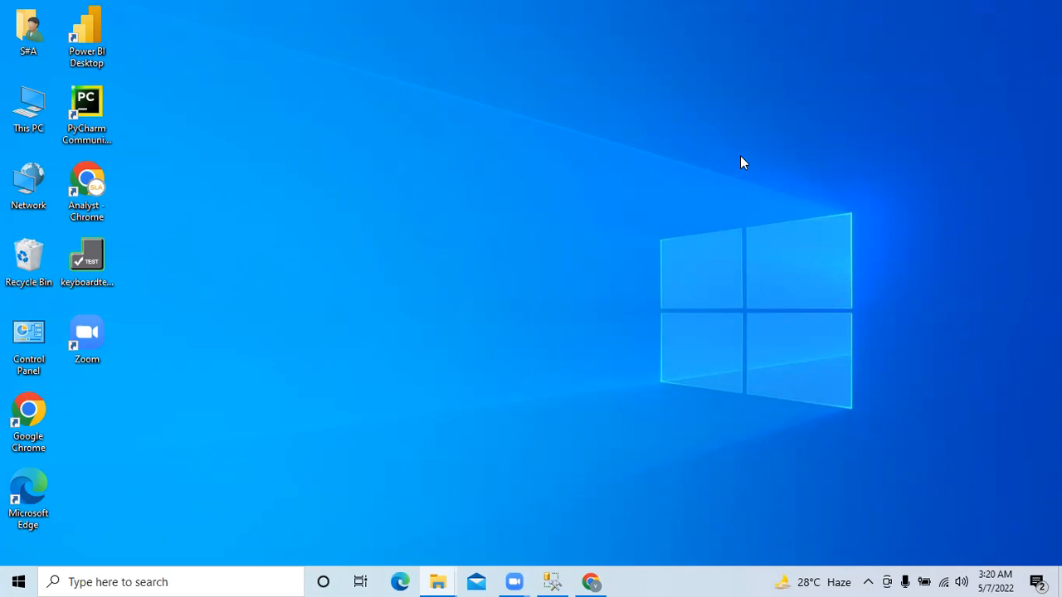
- Launch Excel 2016 and create a new blank workbook
{"action": "left_click", "coordinate": [213, 581]}
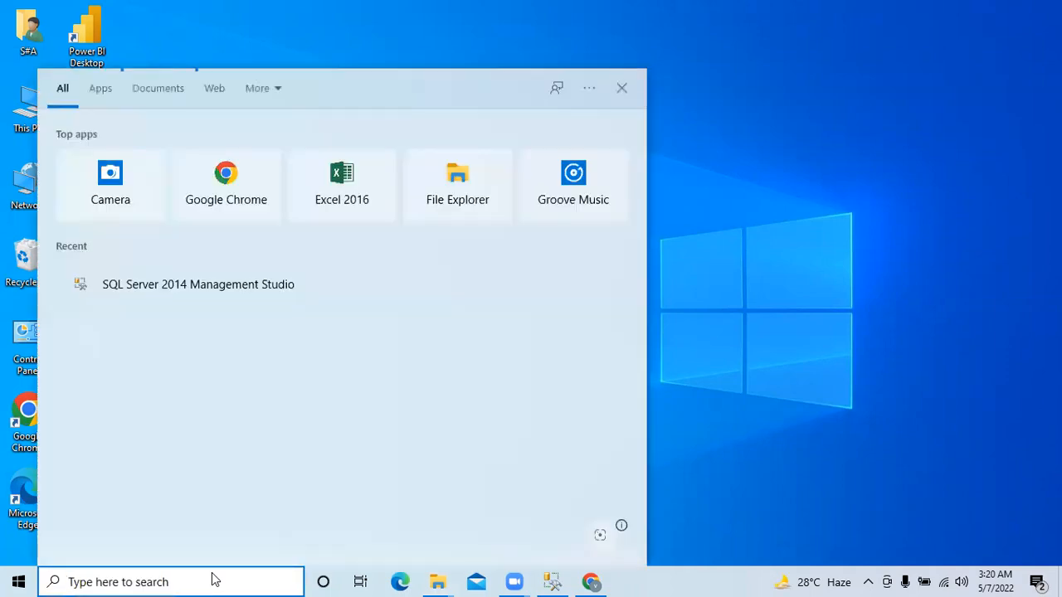
{"action": "type", "text": "excel"}
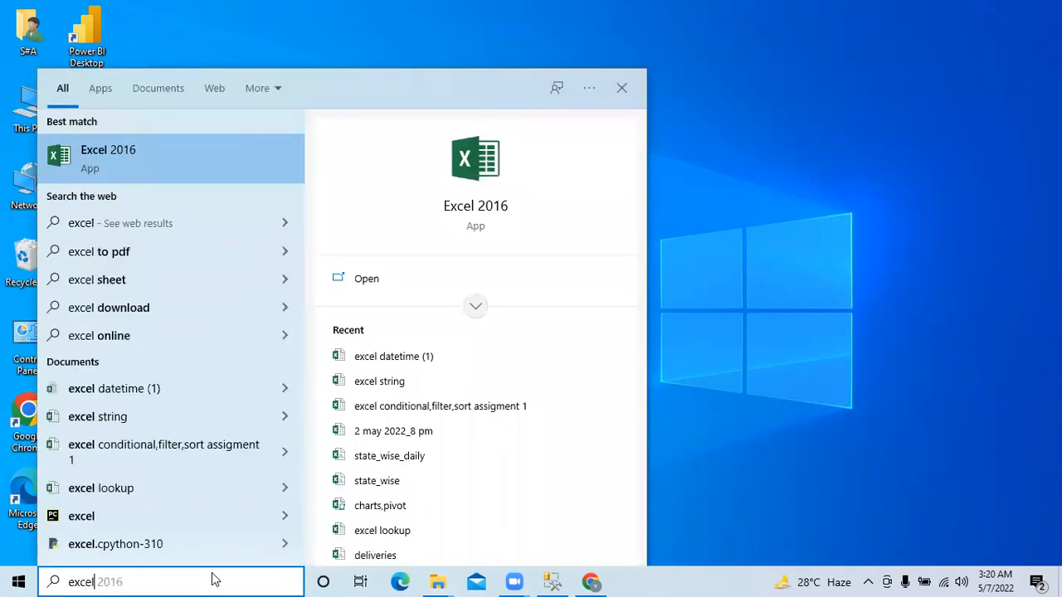
{"action": "key", "text": "Return"}
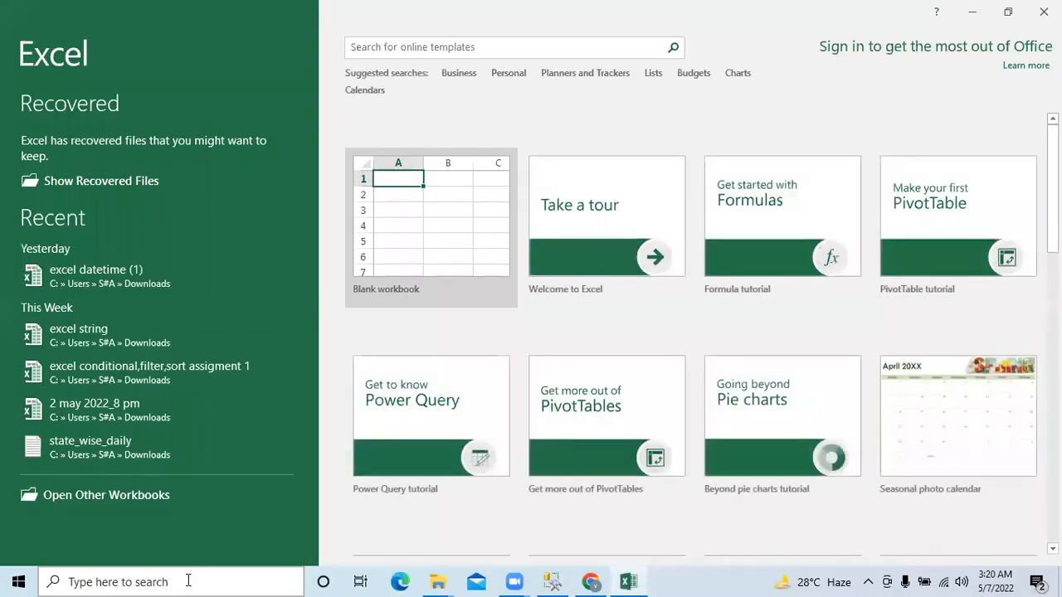
{"action": "left_click", "coordinate": [441, 247]}
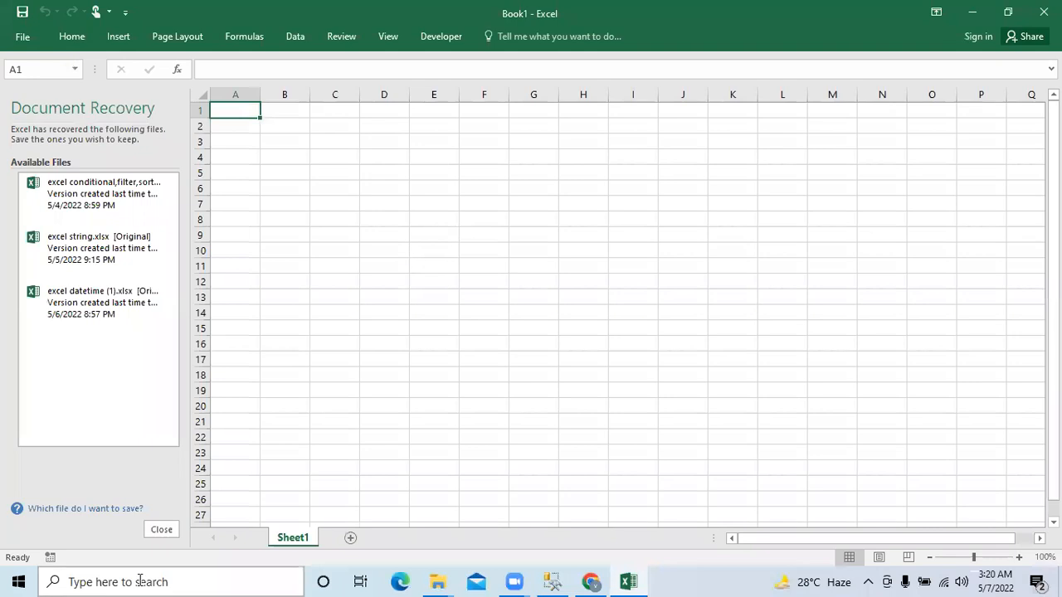
{"action": "left_click", "coordinate": [161, 528]}
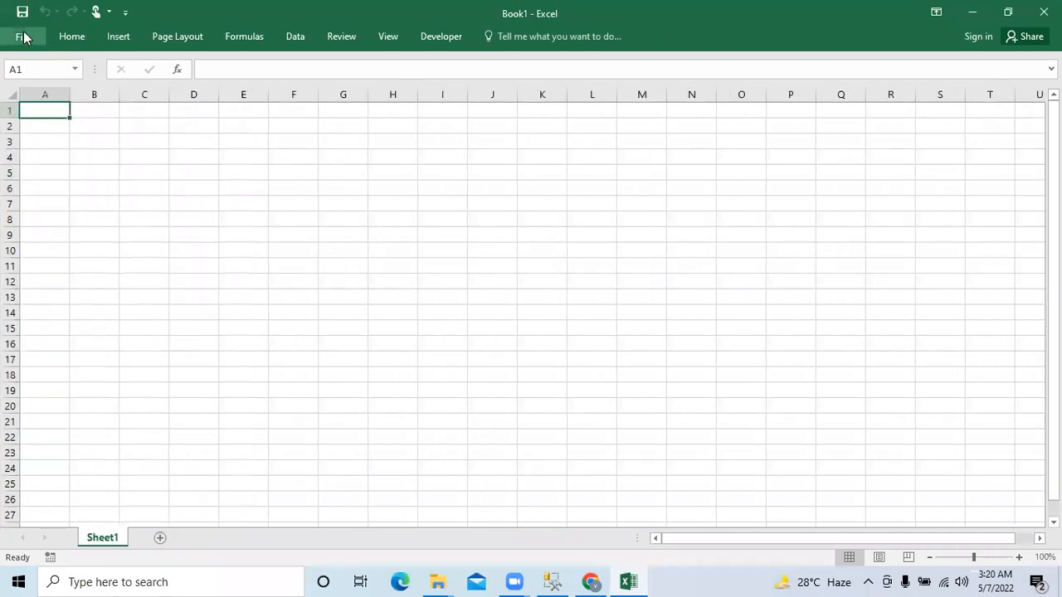
- Save the new workbook as sql1 in the Downloads folder
{"action": "left_click", "coordinate": [23, 36]}
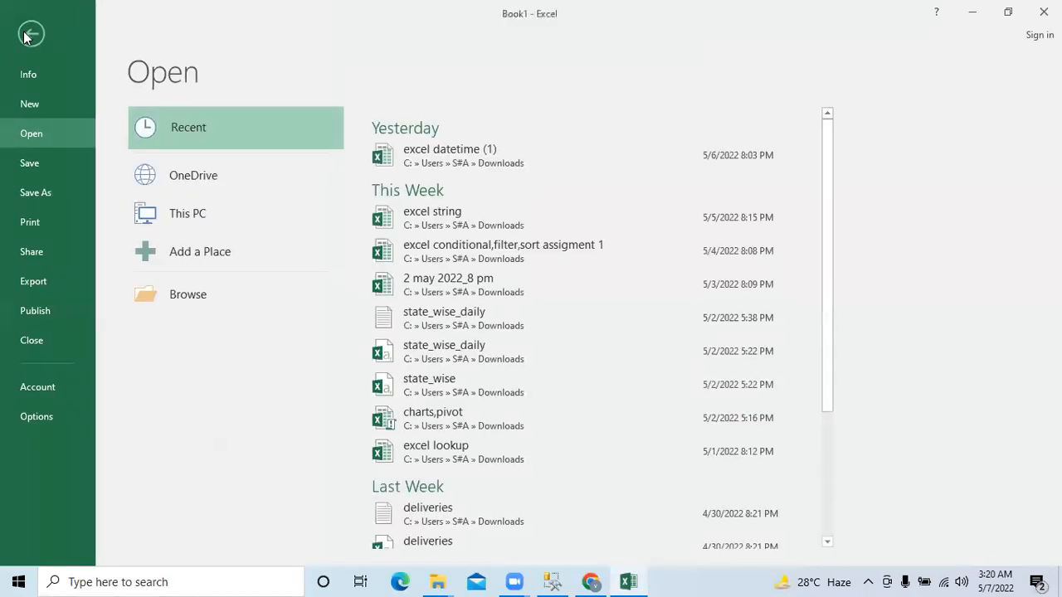
{"action": "left_click", "coordinate": [58, 202]}
{"action": "left_click", "coordinate": [181, 247]}
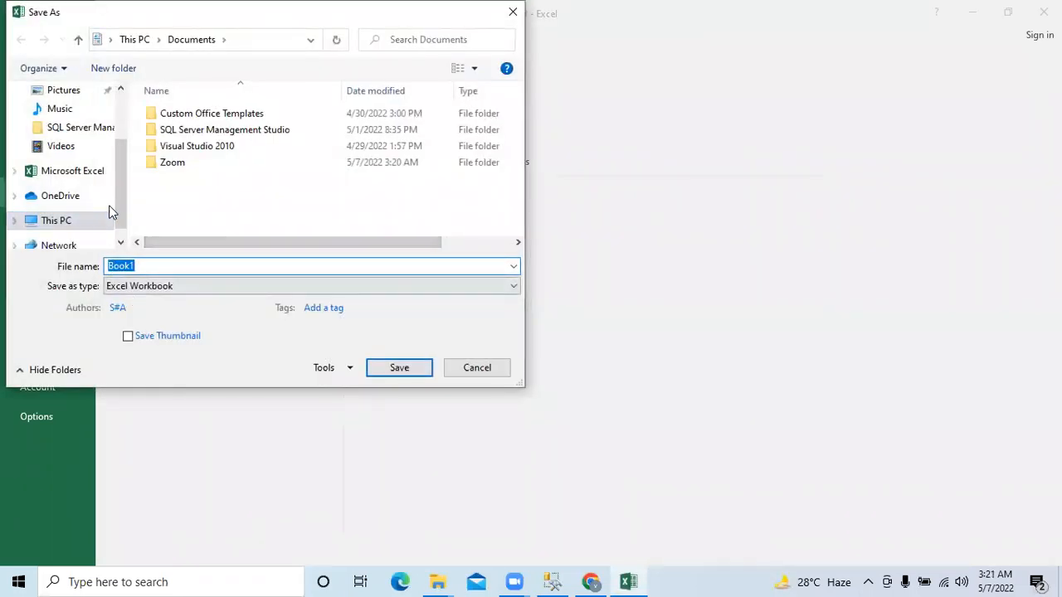
{"action": "left_click_drag", "start_coordinate": [126, 200], "coordinate": [128, 161]}
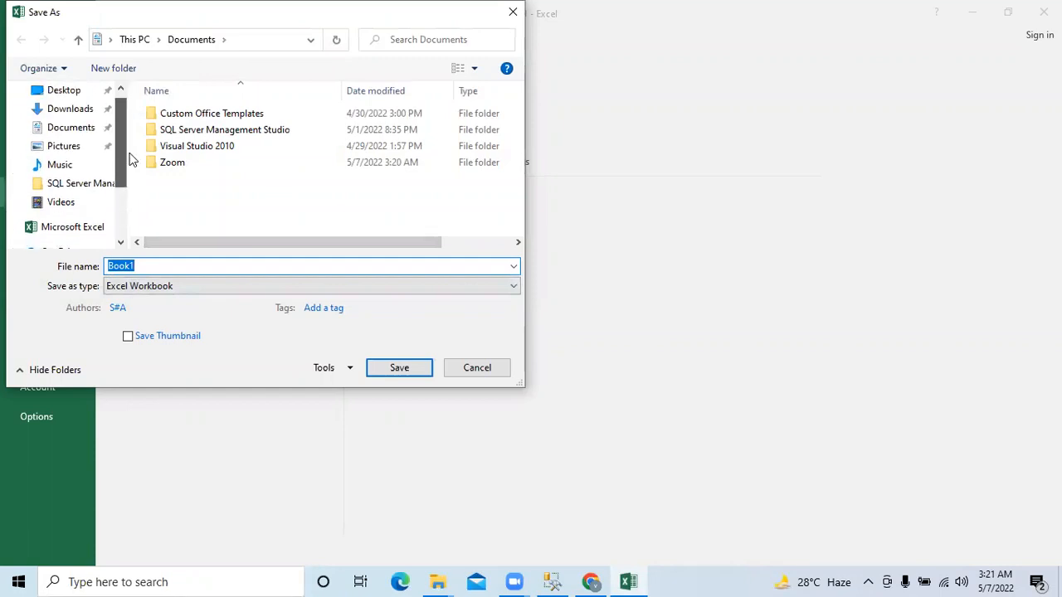
{"action": "left_click", "coordinate": [85, 109]}
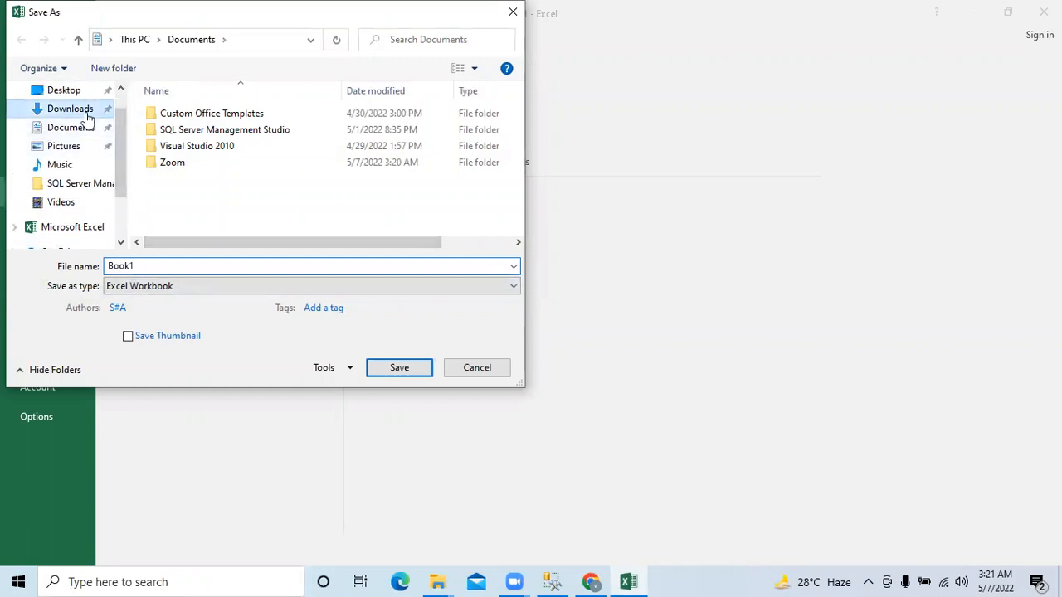
{"action": "left_click", "coordinate": [169, 261]}
{"action": "type", "text": "sql1"}
{"action": "left_click", "coordinate": [388, 370]}
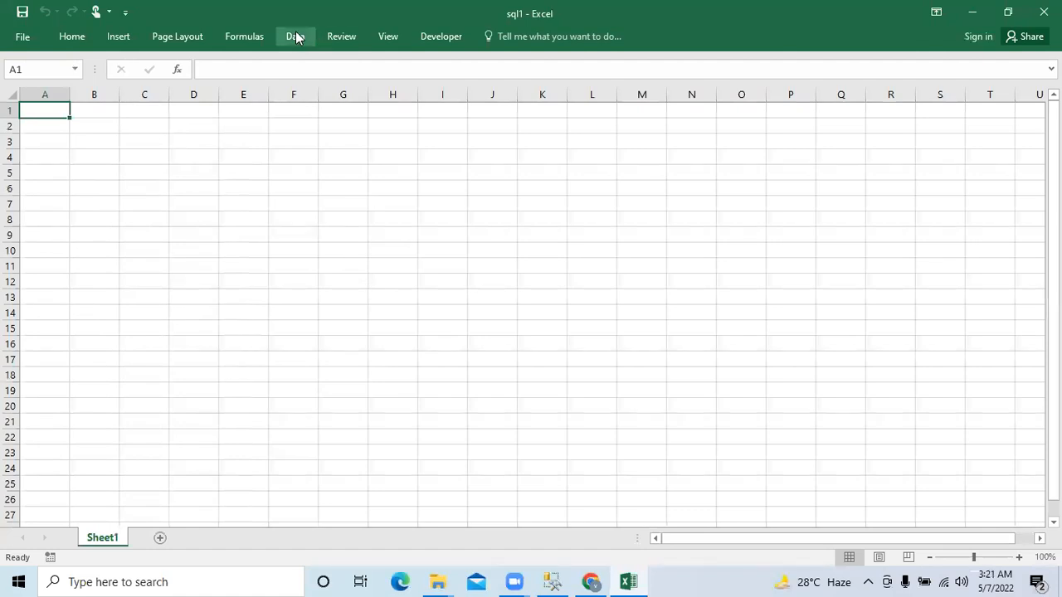
- Start an external data import from SQL Server
{"action": "left_click", "coordinate": [295, 35]}
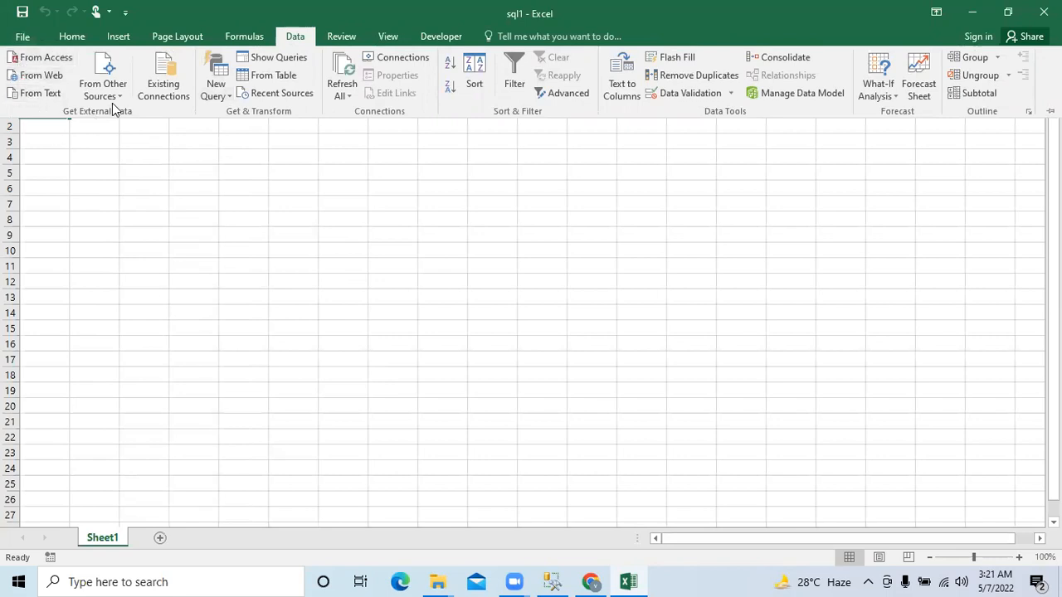
{"action": "left_click", "coordinate": [116, 93]}
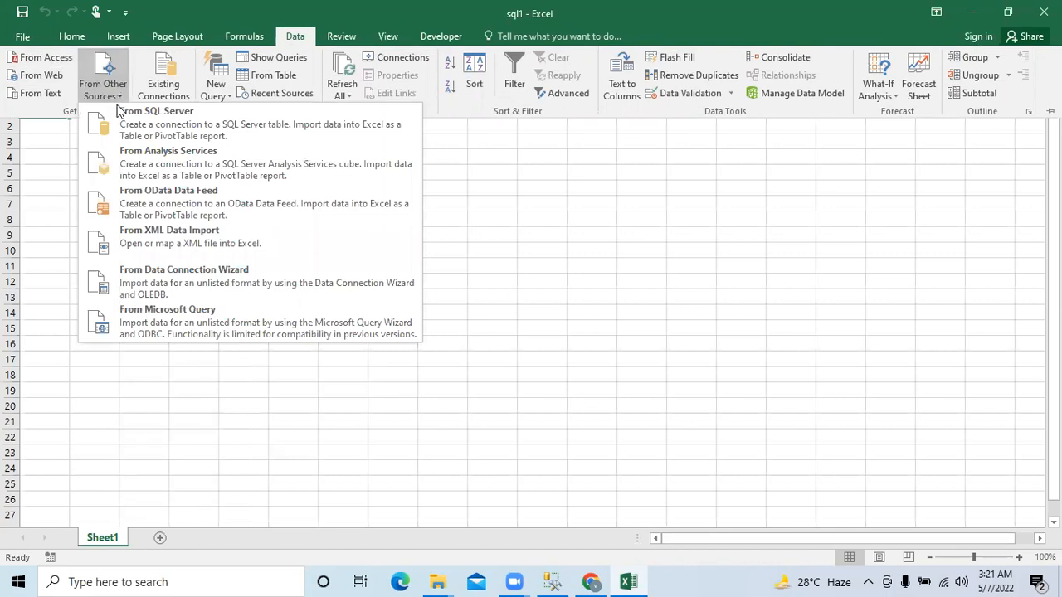
{"action": "left_click", "coordinate": [142, 125]}
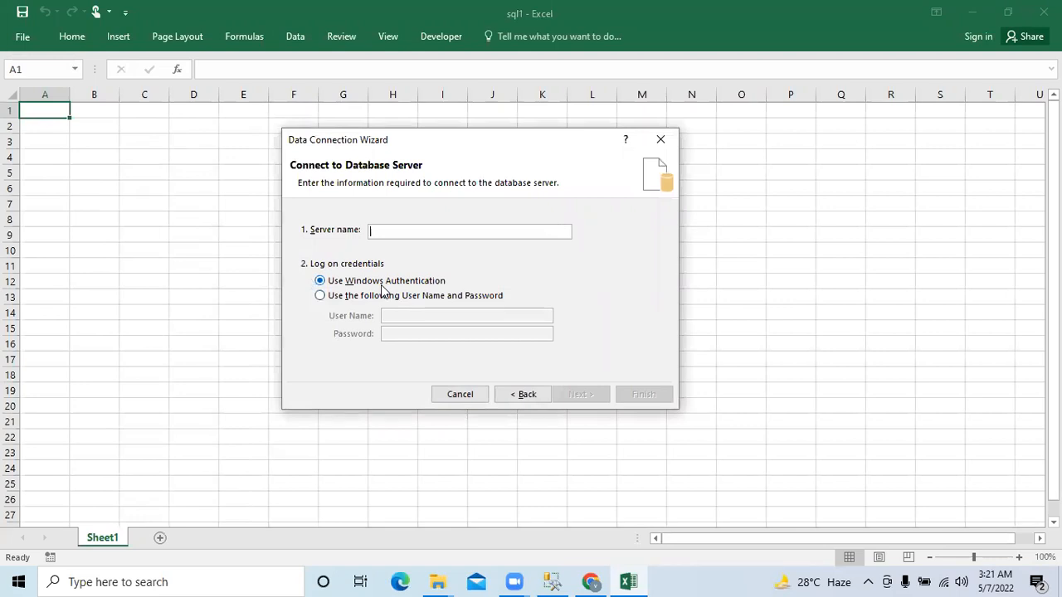
- Switch to SQL Server Management Studio and copy the server name from a new Database Engine connection
{"action": "left_click", "coordinate": [553, 582]}
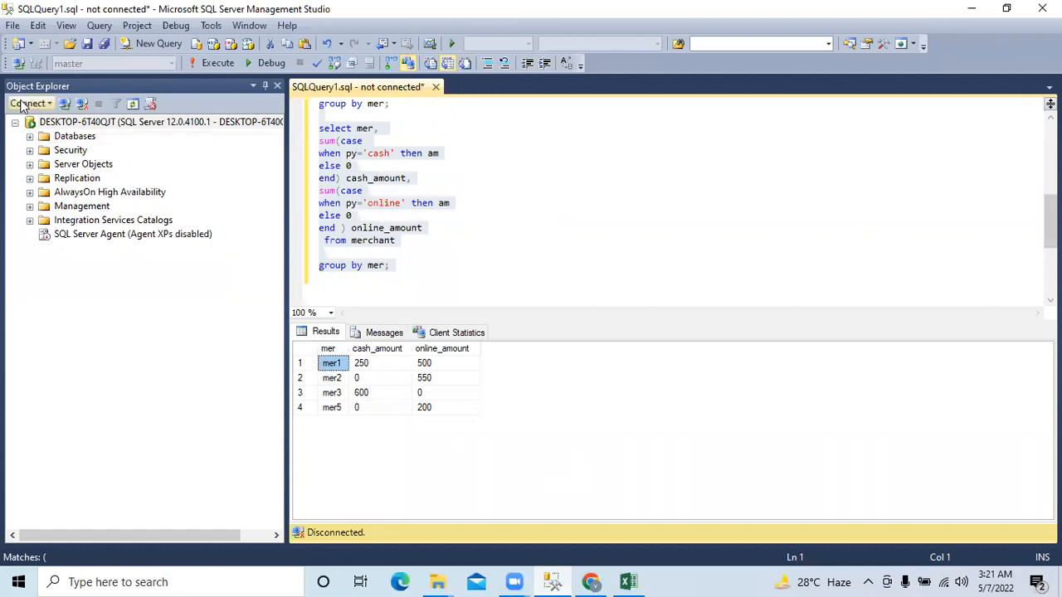
{"action": "left_click", "coordinate": [25, 104]}
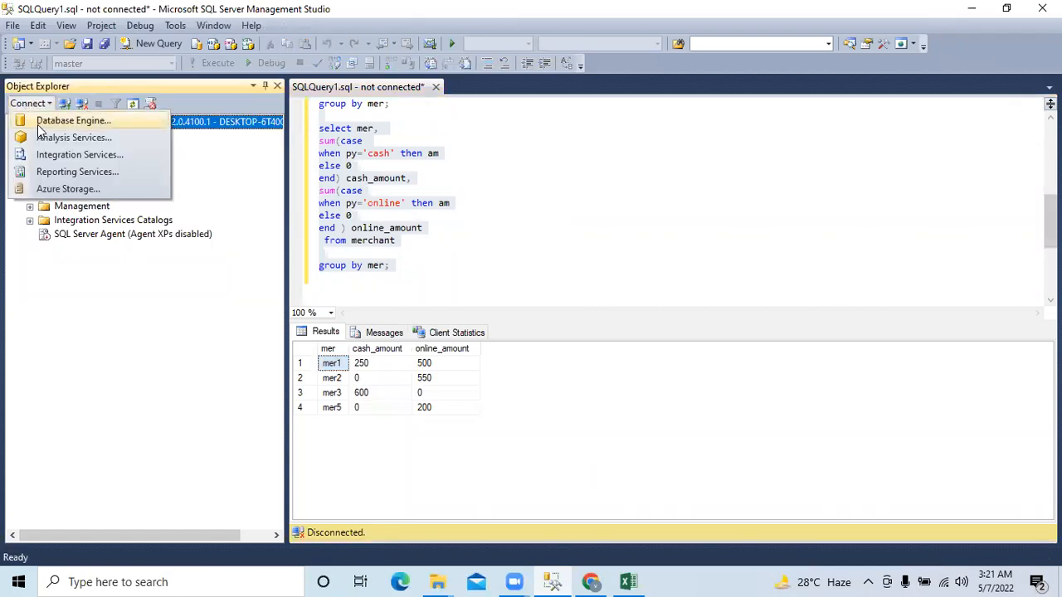
{"action": "left_click", "coordinate": [39, 124]}
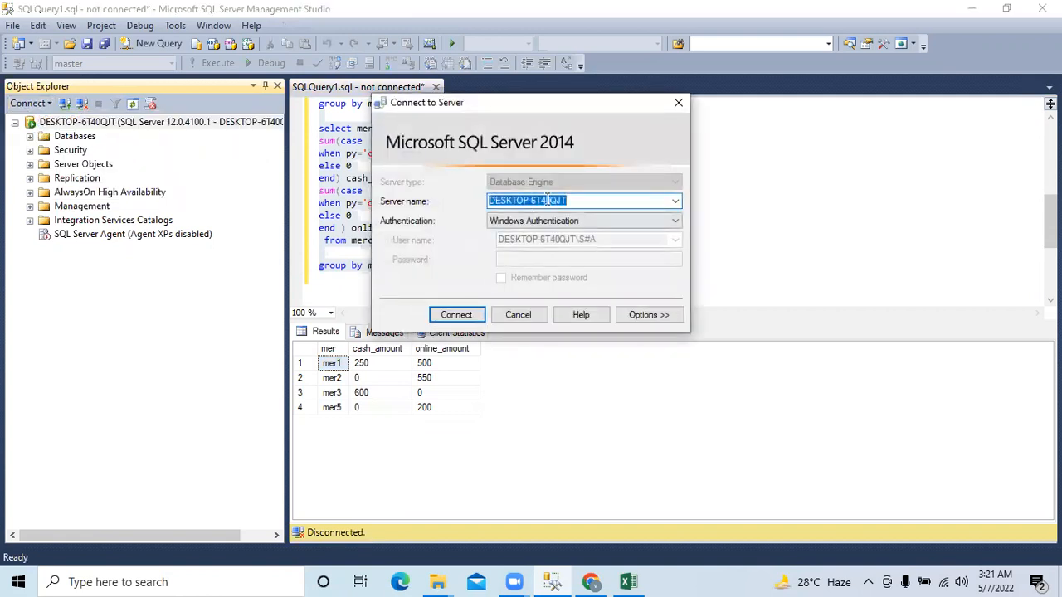
{"action": "right_click", "coordinate": [551, 200]}
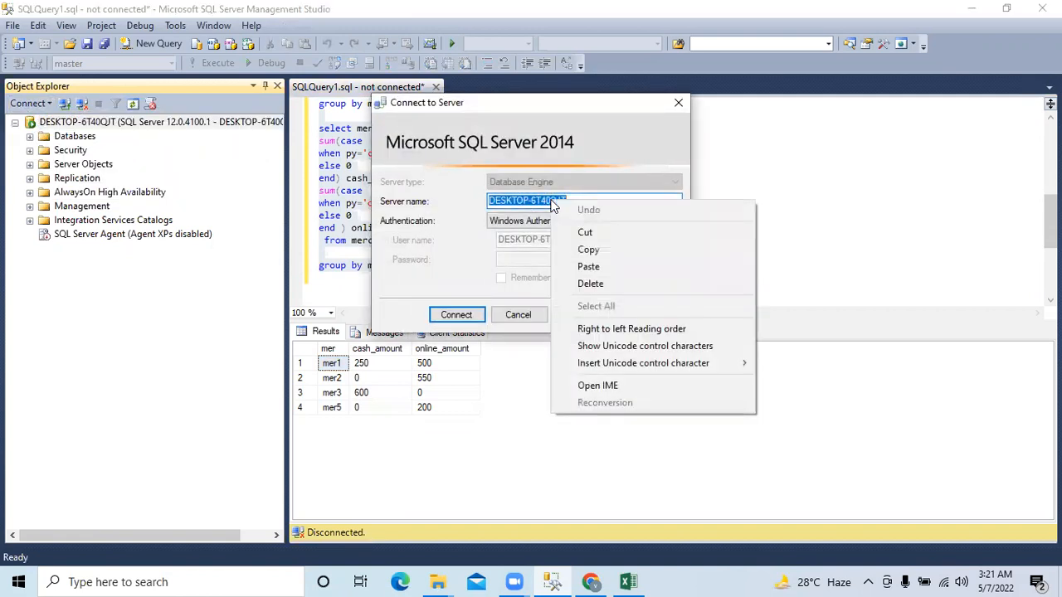
{"action": "left_click", "coordinate": [588, 249]}
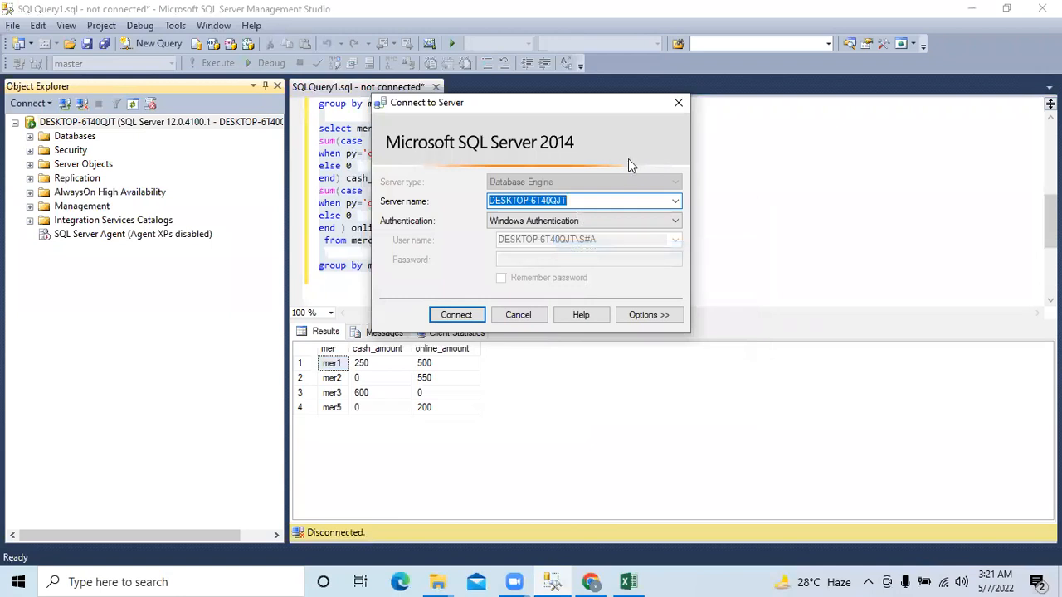
- Return to Excel and connect the import to the copied server name DESKTOP-6T40QJT using Windows Authentication
{"action": "left_click", "coordinate": [633, 581]}
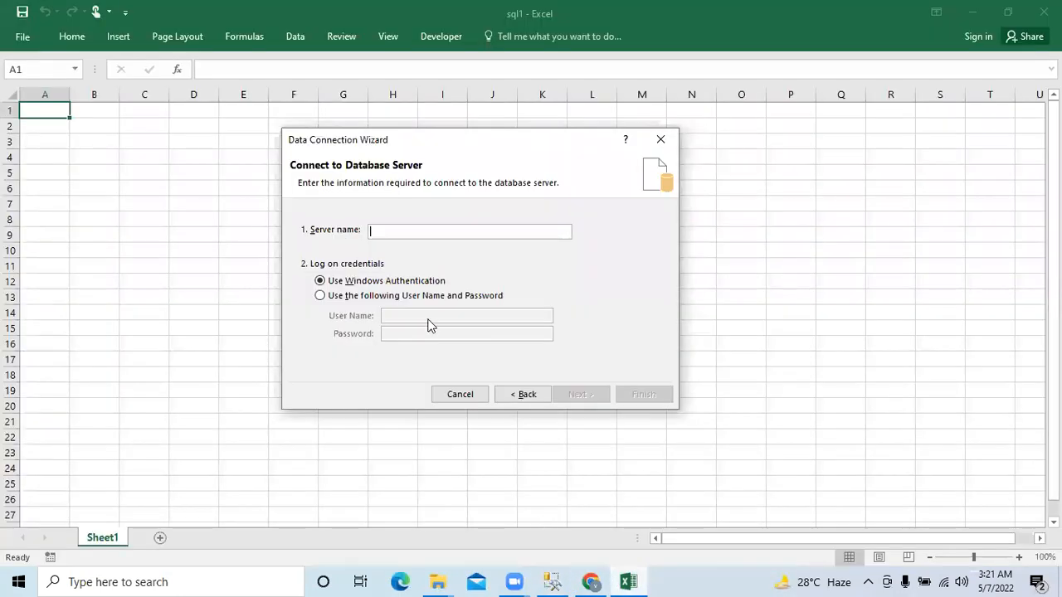
{"action": "key", "text": "ctrl+v"}
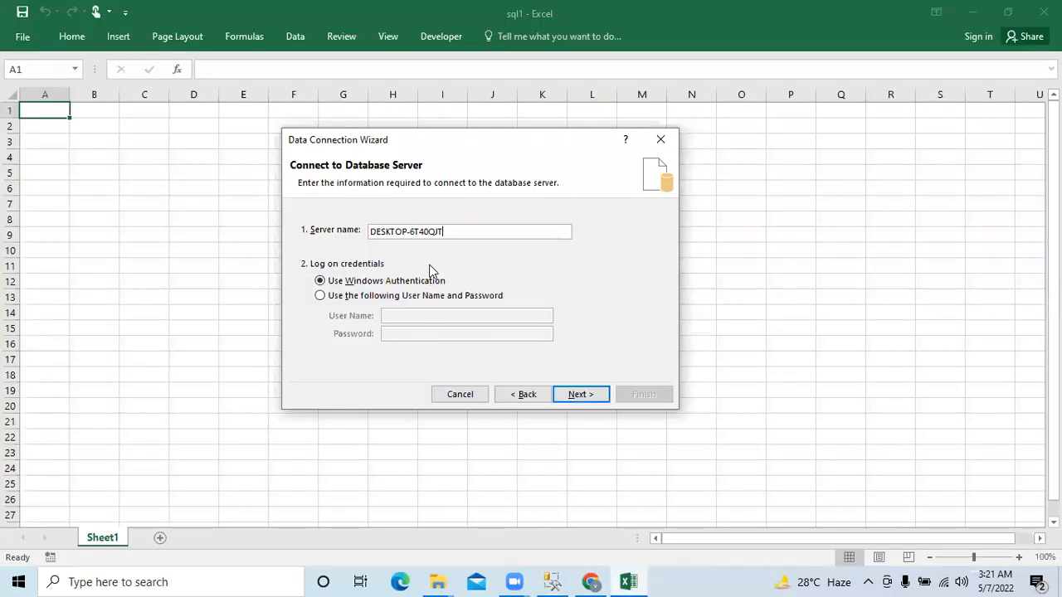
{"action": "left_click", "coordinate": [578, 395]}
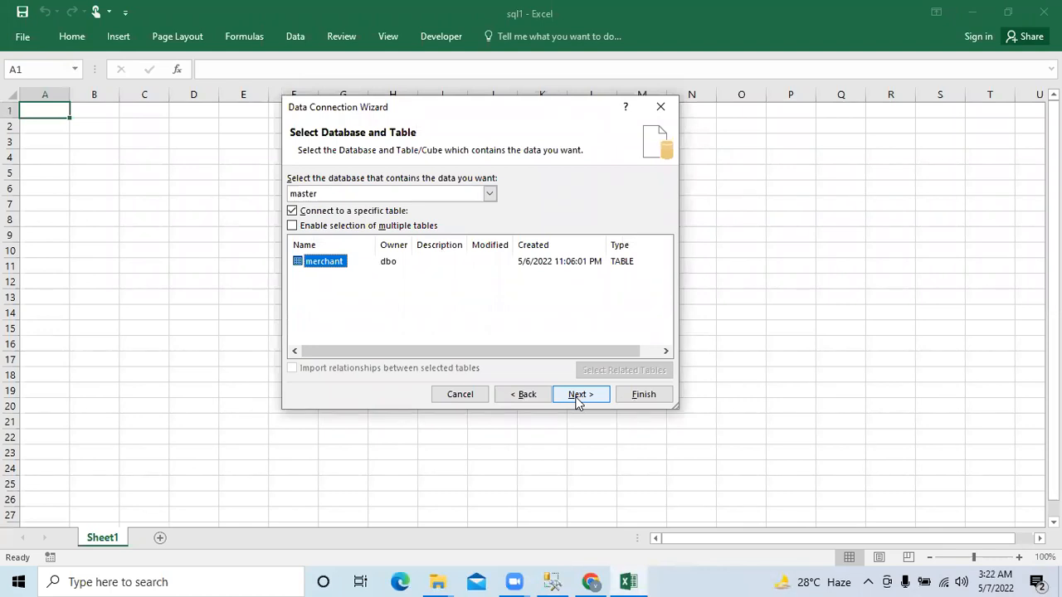
- Choose the match table in the sla database as the data to import
{"action": "left_click", "coordinate": [490, 194]}
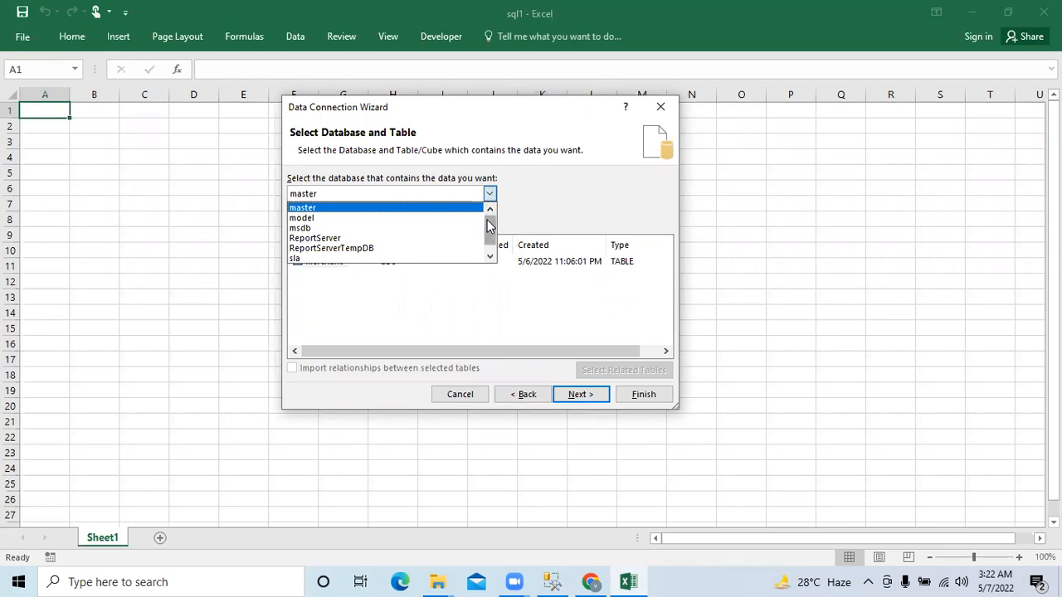
{"action": "left_click", "coordinate": [413, 258]}
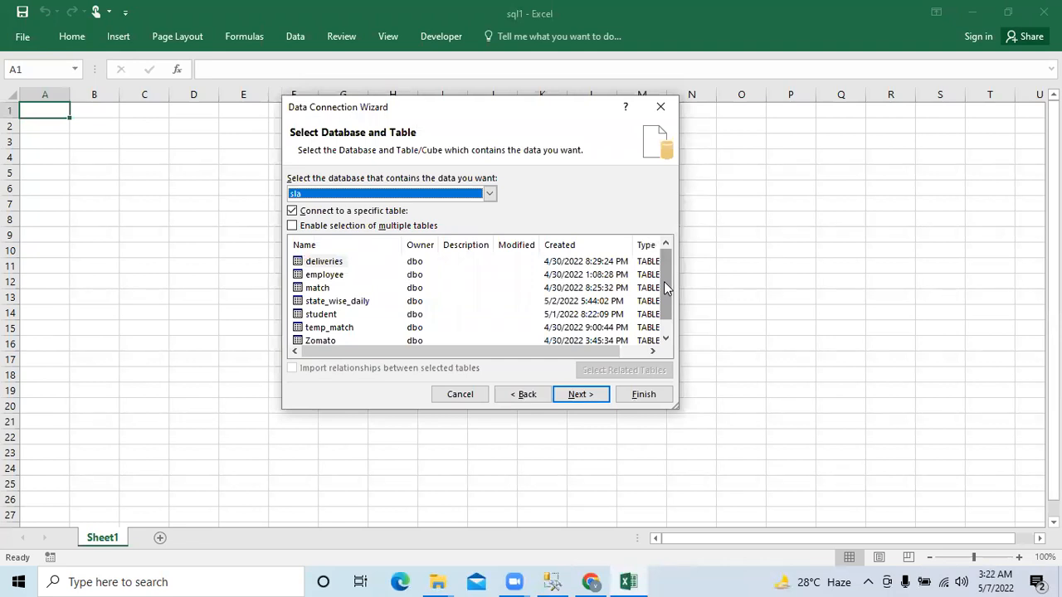
{"action": "mouse_move", "coordinate": [664, 287]}
{"action": "left_mouse_down"}
{"action": "mouse_move", "coordinate": [664, 300]}
{"action": "mouse_move", "coordinate": [664, 287]}
{"action": "left_mouse_up"}
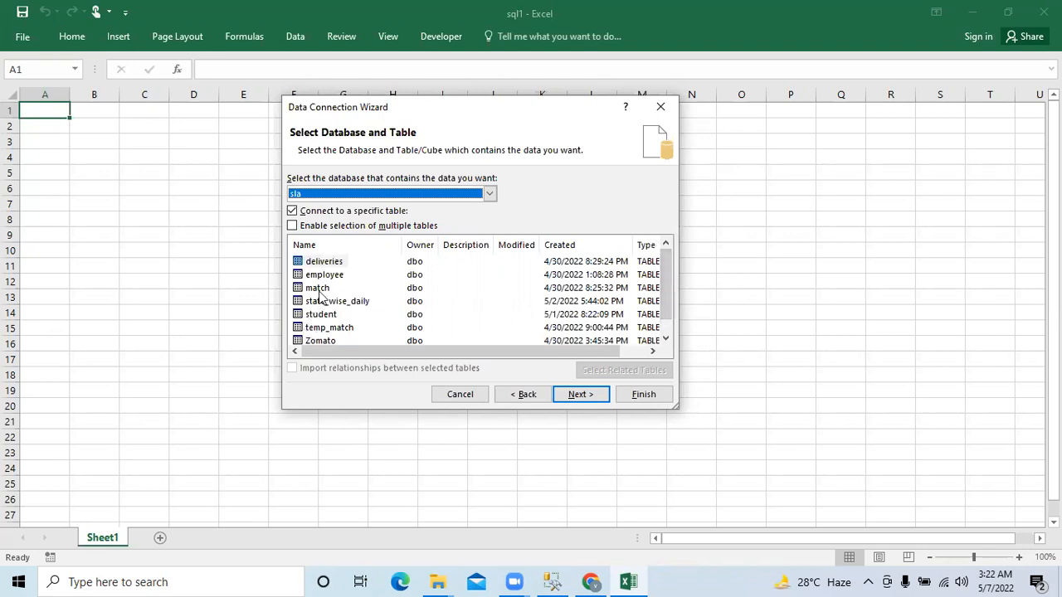
{"action": "left_click", "coordinate": [317, 289]}
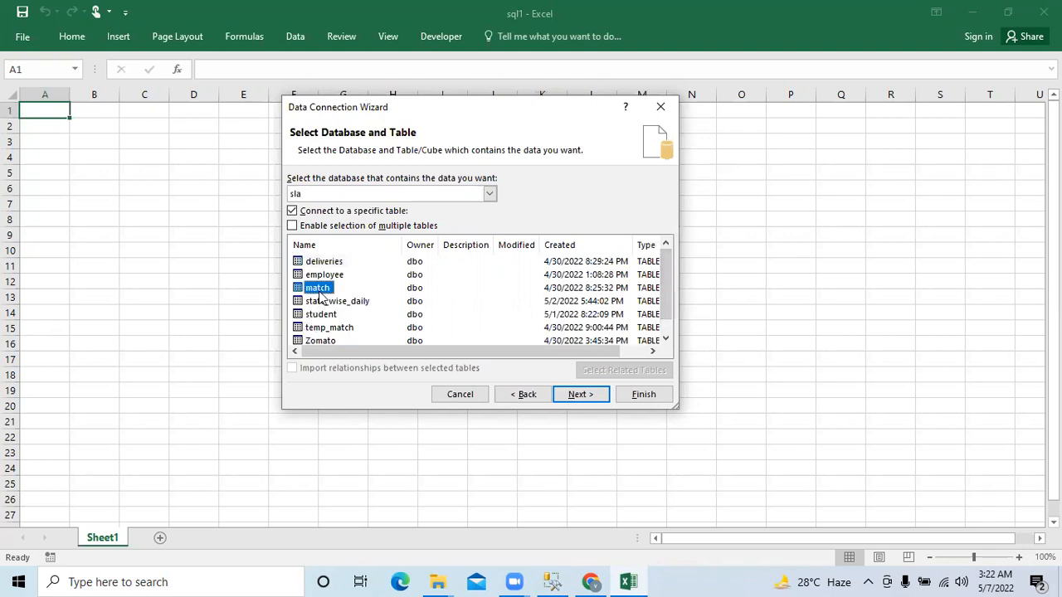
- Finish the data connection with its default file name and import the data as a table at cell A1 of the existing worksheet
{"action": "left_click", "coordinate": [558, 395]}
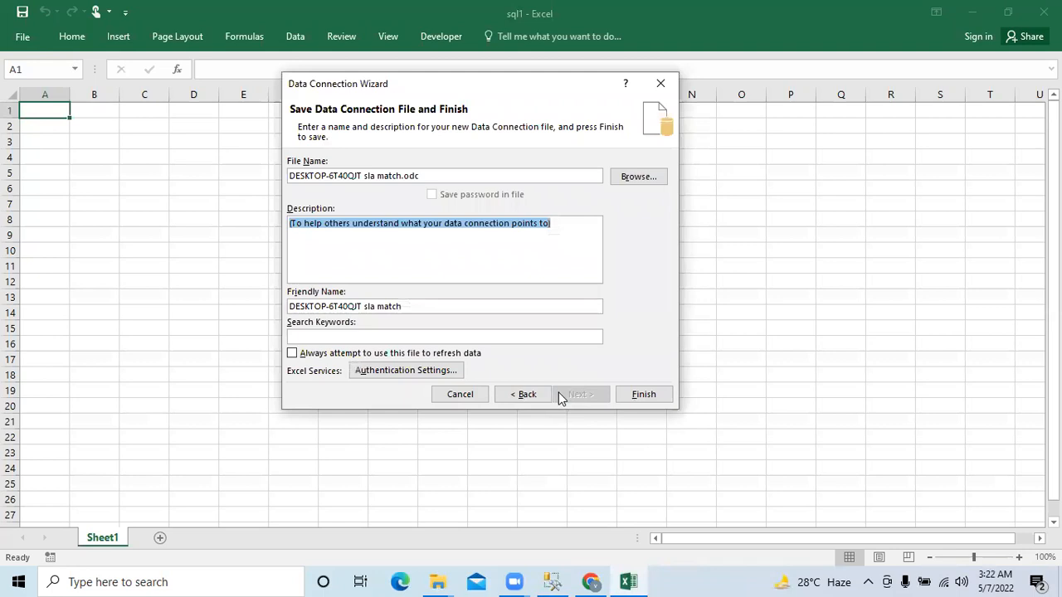
{"action": "left_click", "coordinate": [622, 395]}
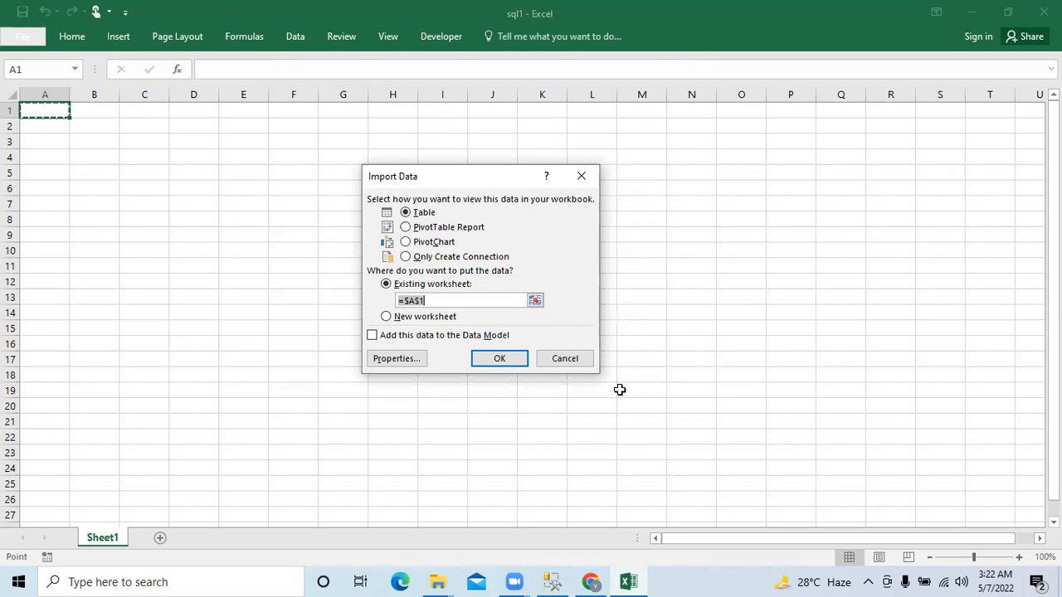
{"action": "left_click", "coordinate": [503, 358]}
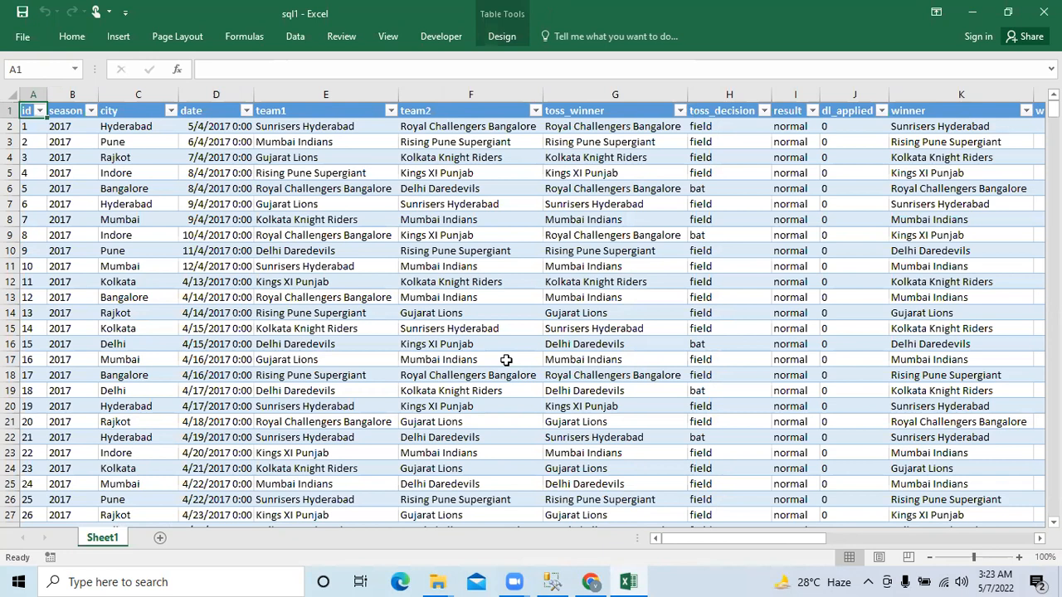
- Refresh the imported match table from its SQL Server source
{"action": "right_click", "coordinate": [382, 235]}
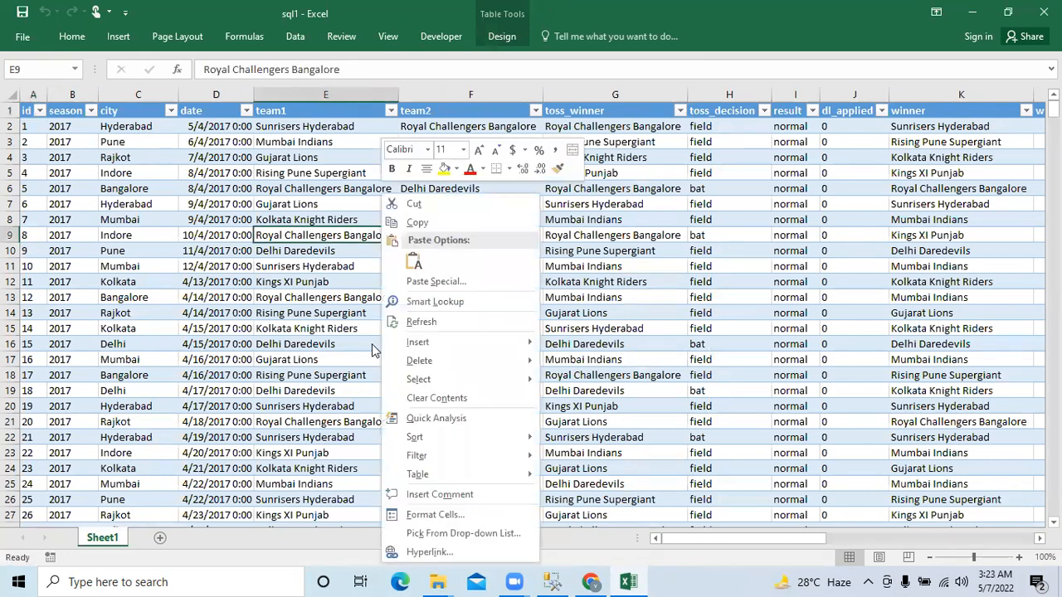
{"action": "left_click", "coordinate": [419, 321]}
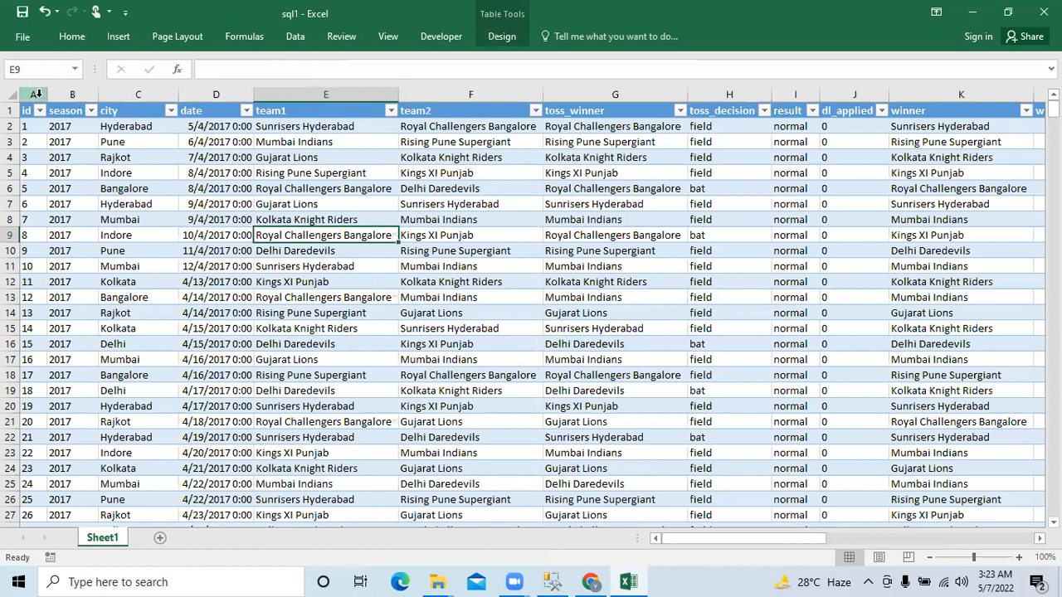
- Review the filter values of the season column and look over the imported table's columns
{"action": "left_click", "coordinate": [80, 94]}
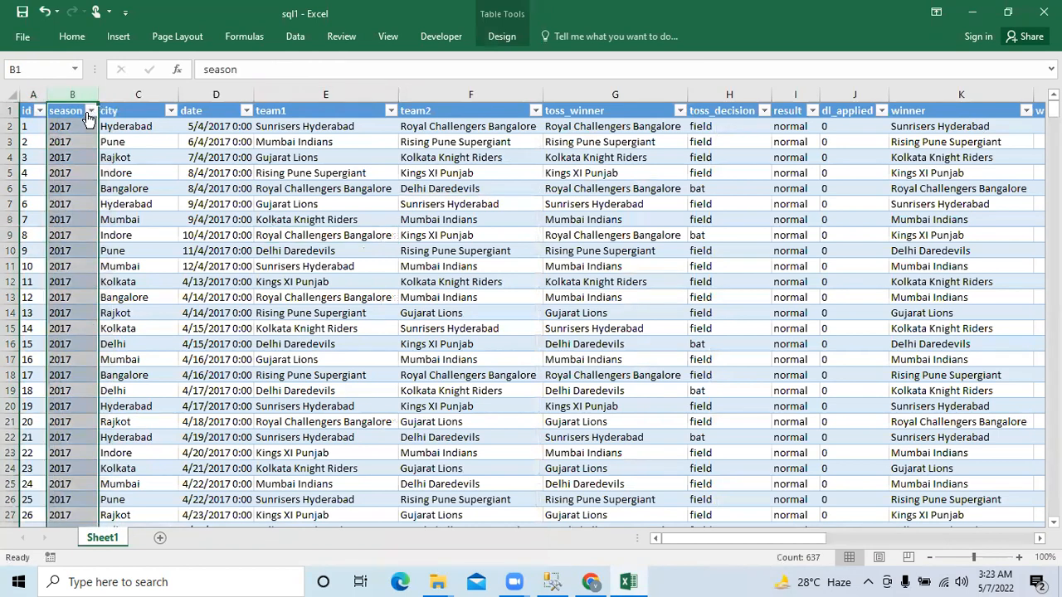
{"action": "left_click", "coordinate": [91, 111]}
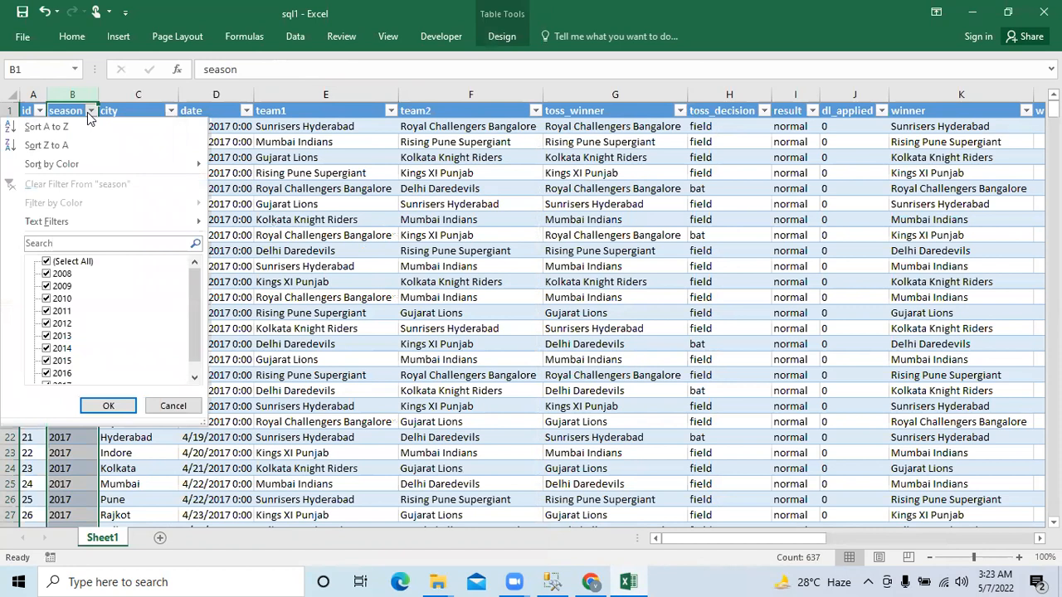
{"action": "key", "text": "Escape"}
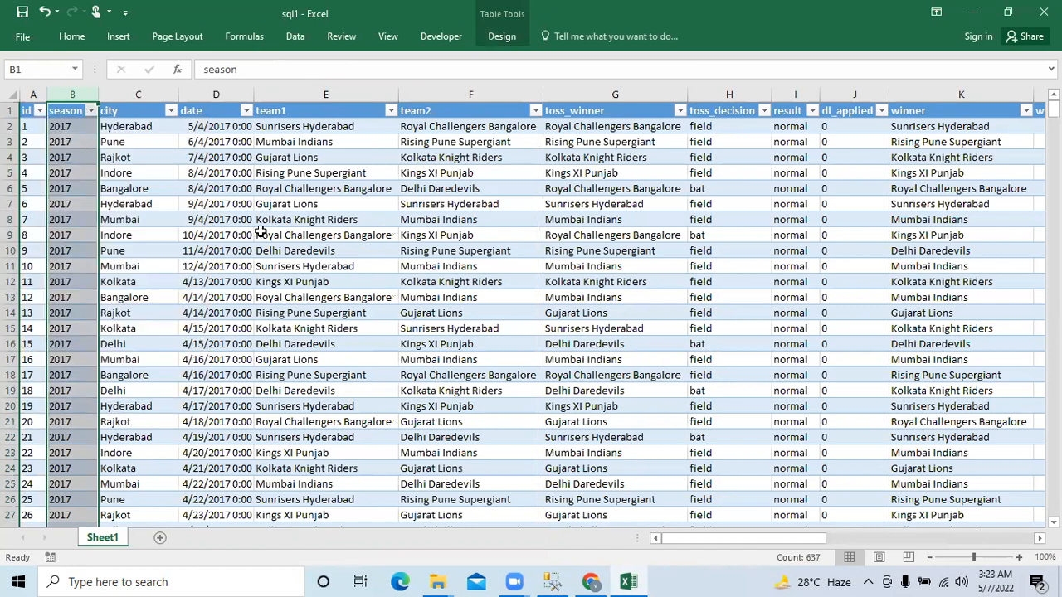
{"action": "left_click", "coordinate": [213, 111]}
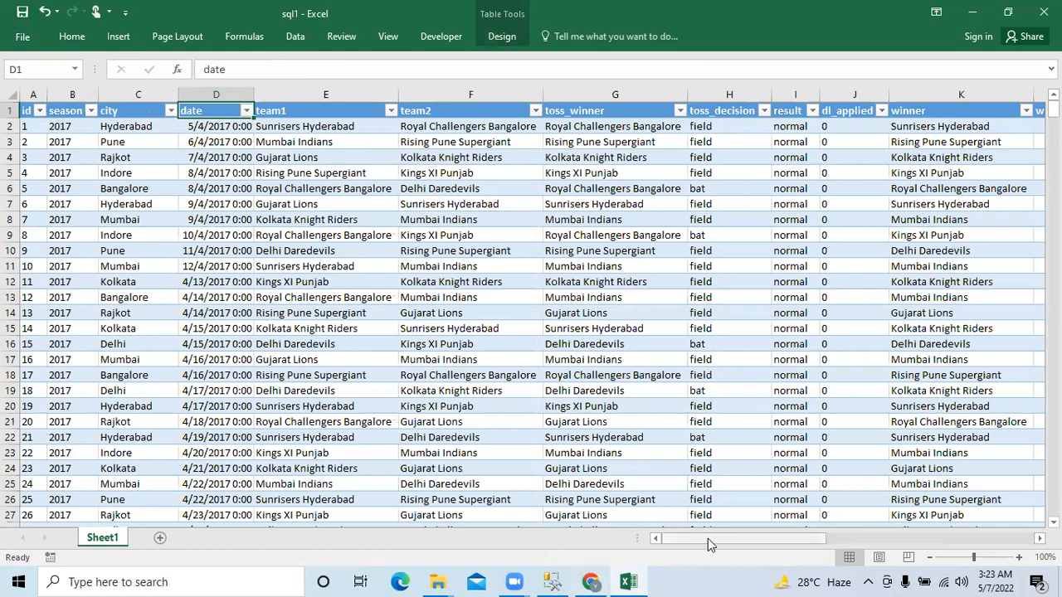
{"action": "mouse_move", "coordinate": [707, 538]}
{"action": "left_mouse_down"}
{"action": "mouse_move", "coordinate": [941, 540]}
{"action": "mouse_move", "coordinate": [664, 546]}
{"action": "left_mouse_up"}
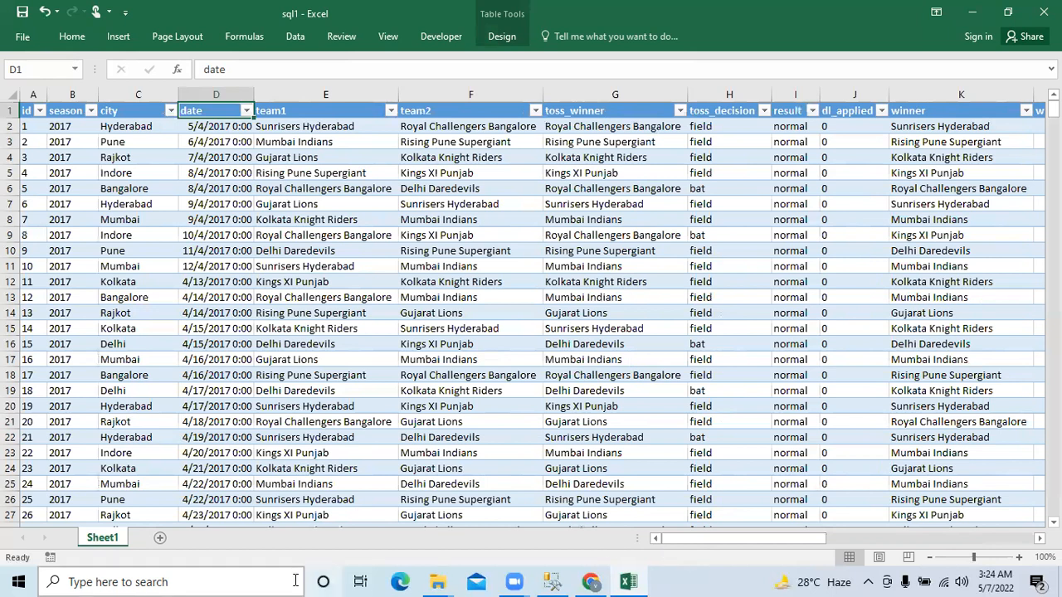
- Create a PivotTable on a new worksheet from the entire imported match table
{"action": "left_click", "coordinate": [29, 110]}
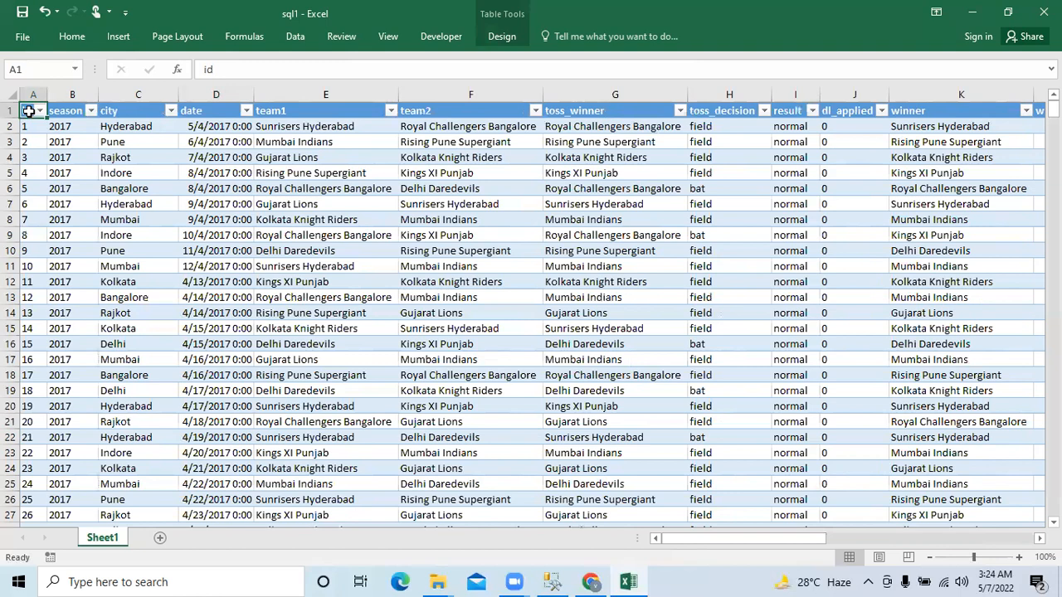
{"action": "key", "text": "ctrl+shift+End"}
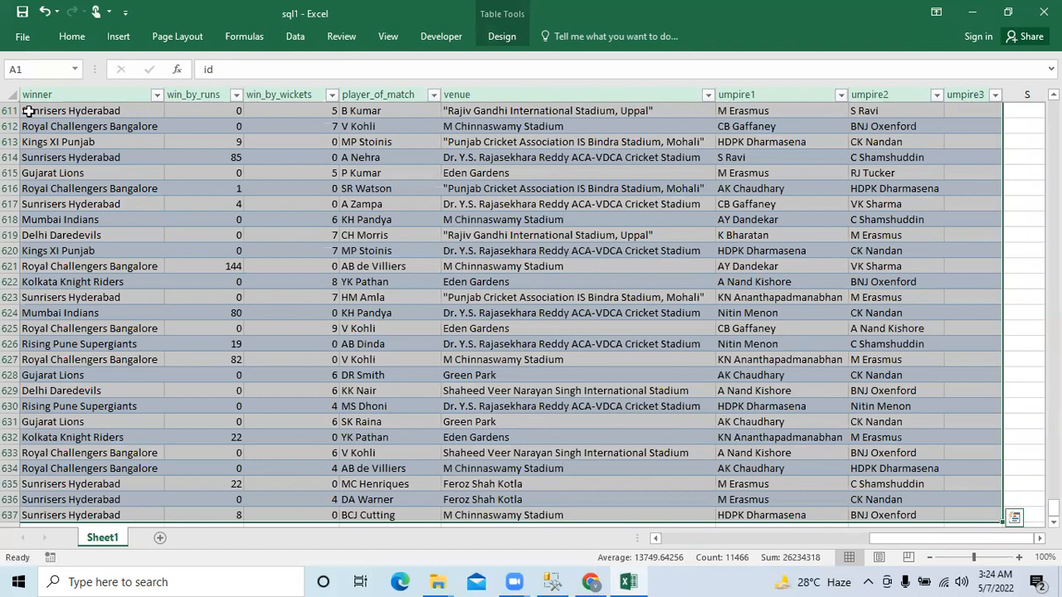
{"action": "left_click", "coordinate": [123, 36]}
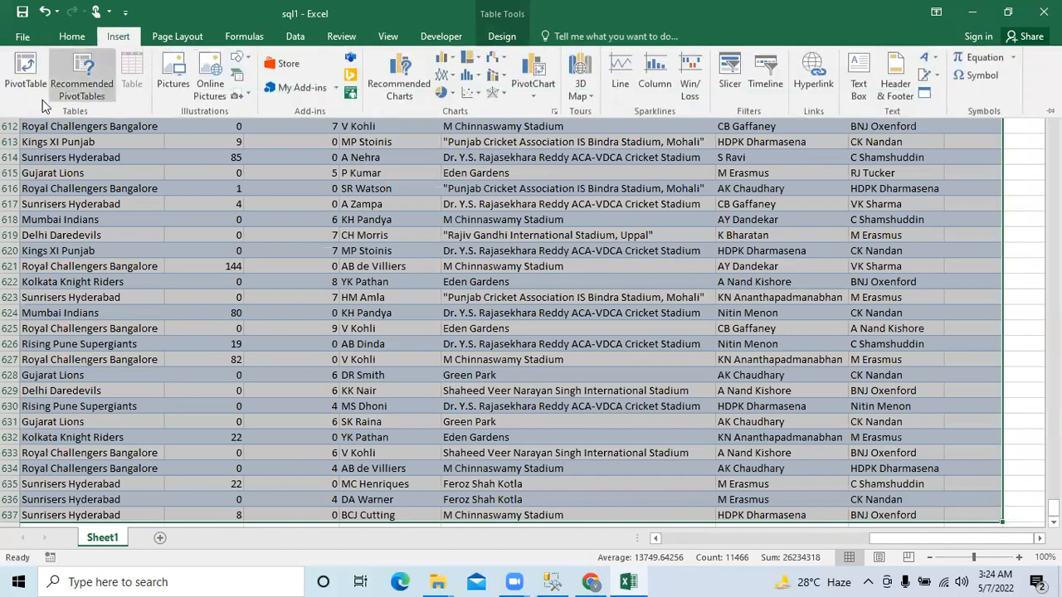
{"action": "left_click", "coordinate": [20, 87]}
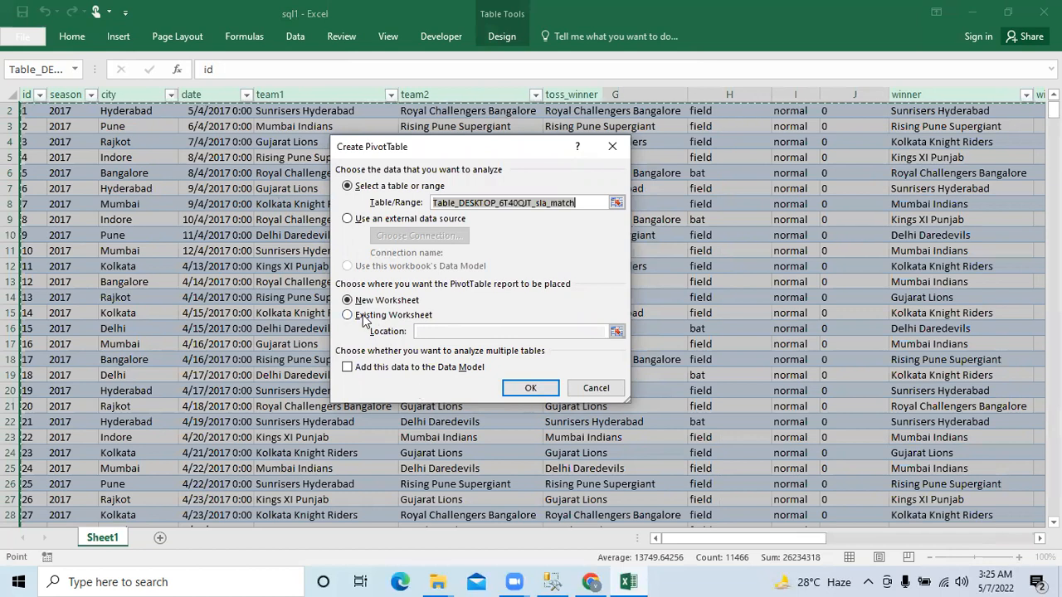
{"action": "left_click", "coordinate": [530, 390]}
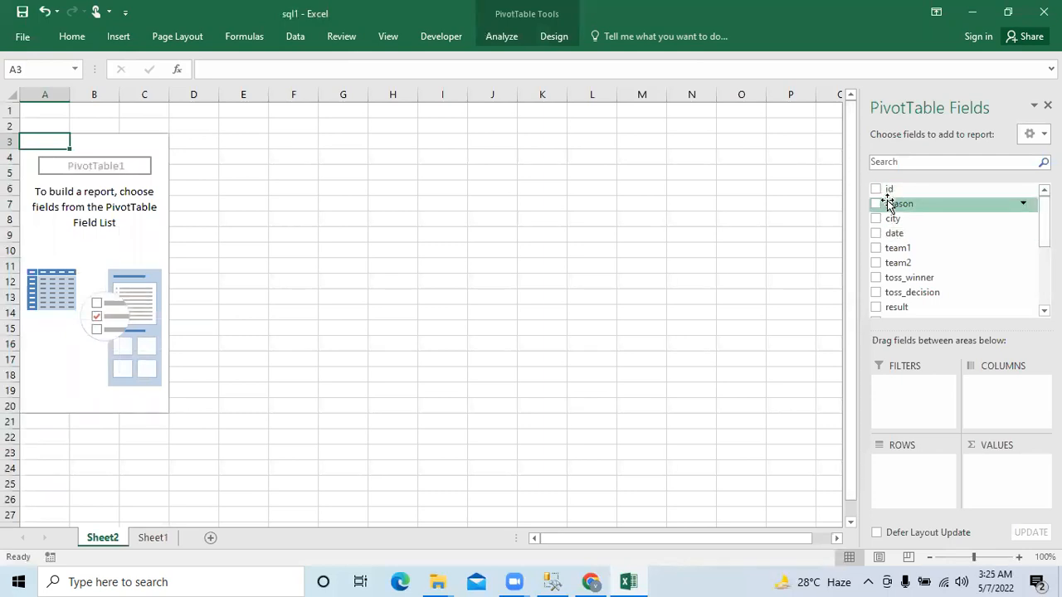
- Lay out the PivotTable with season as rows, winner as columns and the count of id as values
{"action": "left_click_drag", "start_coordinate": [888, 204], "coordinate": [904, 472]}
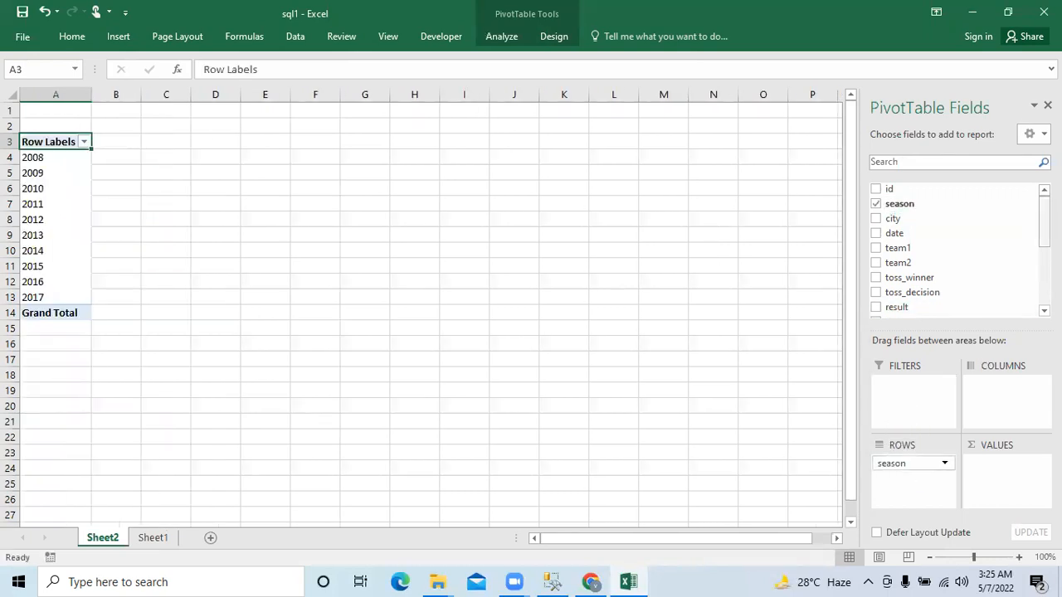
{"action": "scroll", "coordinate": [909, 282], "scroll_direction": "down", "scroll_amount": 5}
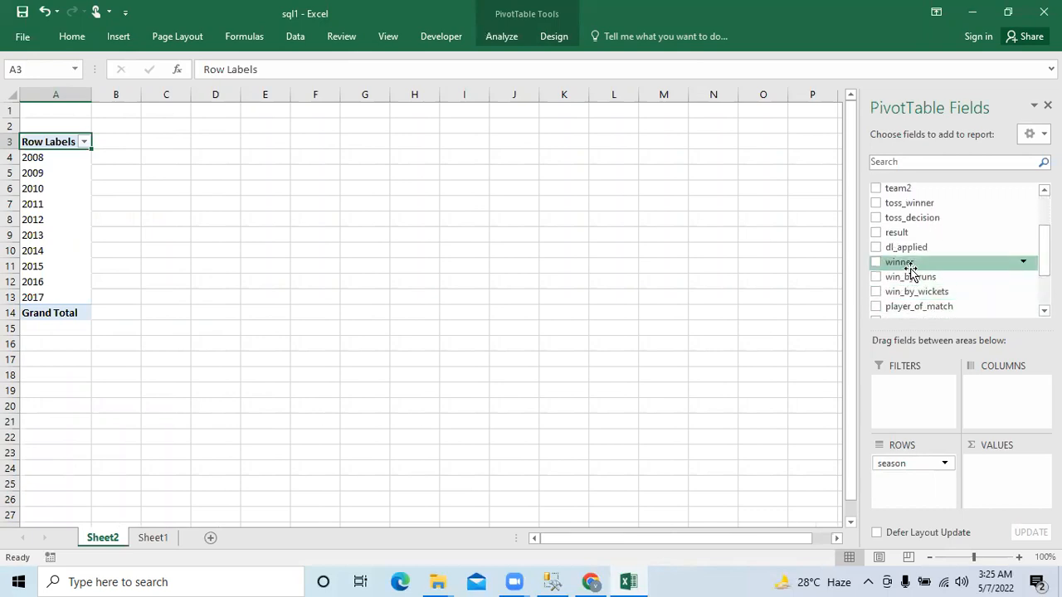
{"action": "left_click_drag", "start_coordinate": [910, 271], "coordinate": [991, 411]}
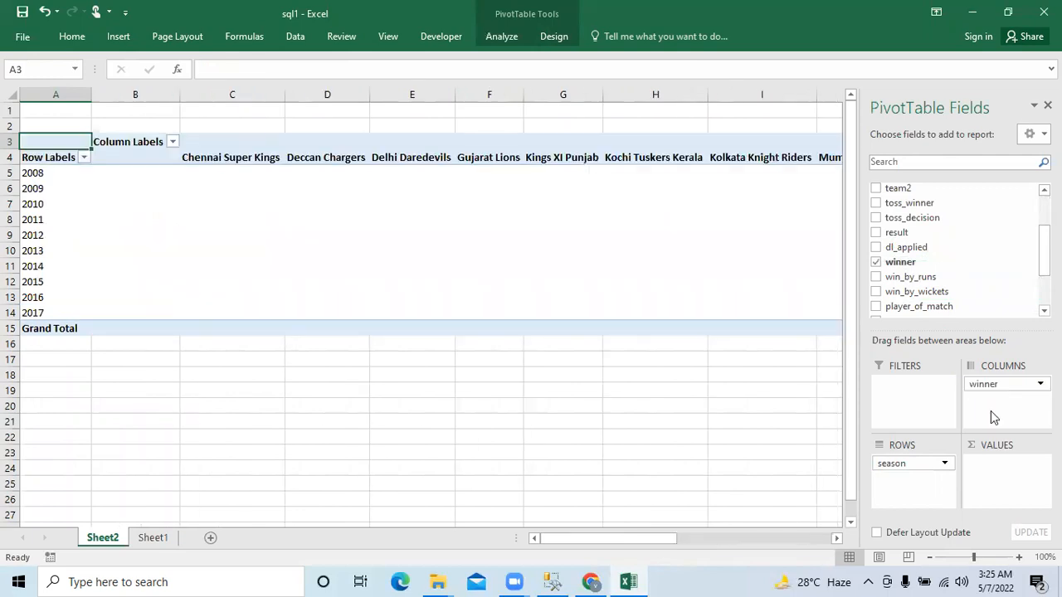
{"action": "scroll", "coordinate": [954, 249], "scroll_direction": "up", "scroll_amount": 5}
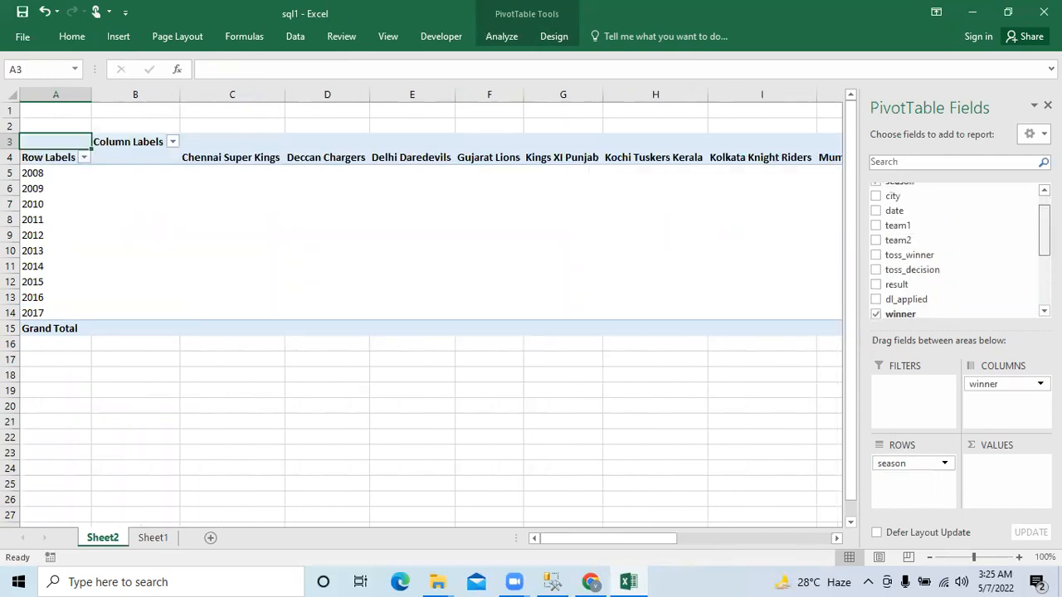
{"action": "left_click_drag", "start_coordinate": [932, 190], "coordinate": [1011, 512]}
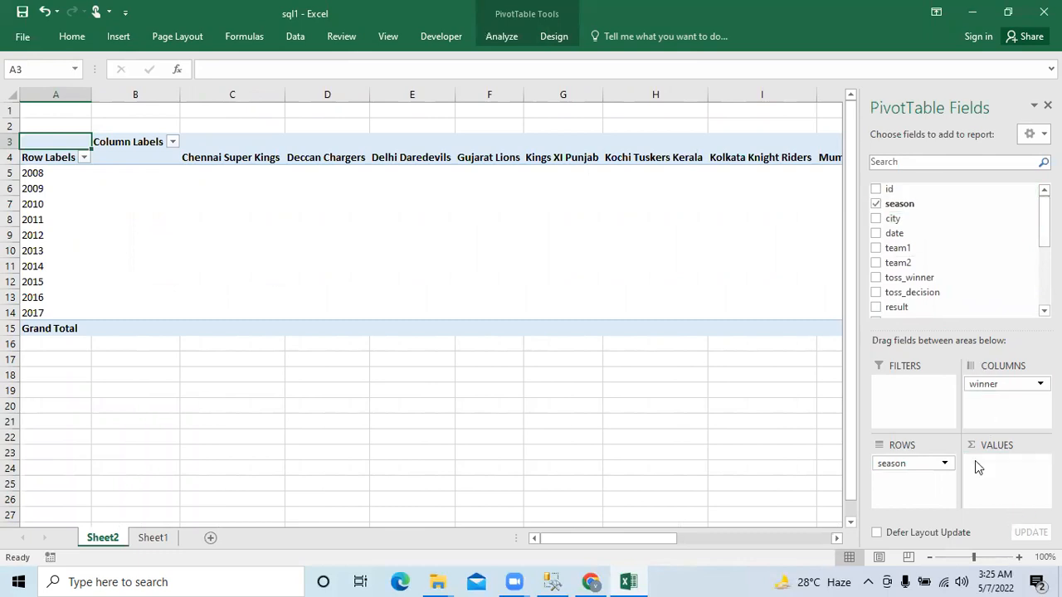
{"action": "left_click_drag", "start_coordinate": [924, 191], "coordinate": [1012, 505]}
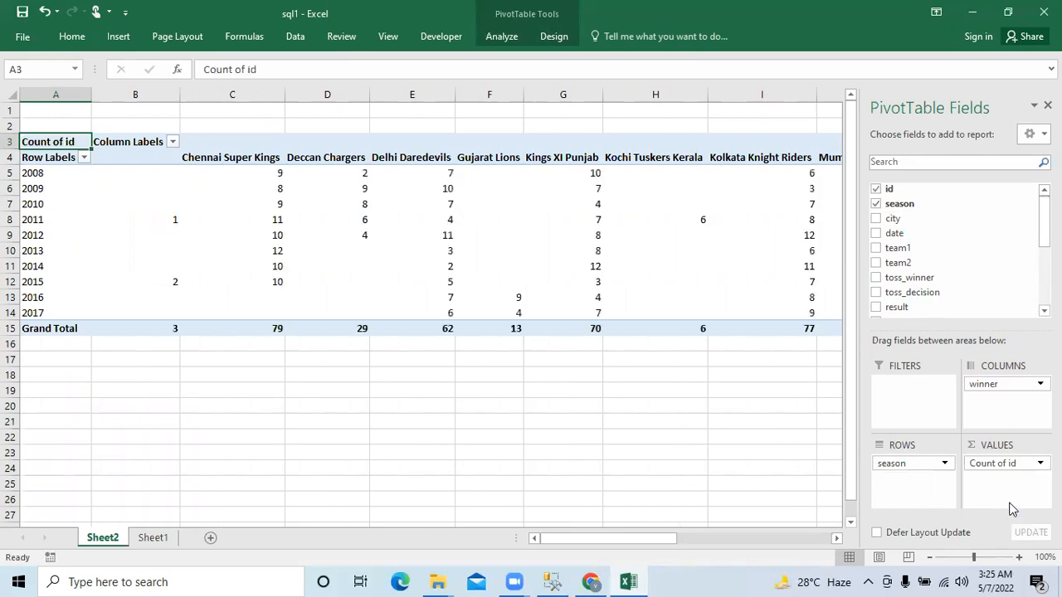
- Insert a line PivotChart from the season and winner counts, and enlarge it to span about columns J to Q and rows 2 to 24
{"action": "mouse_move", "coordinate": [783, 312]}
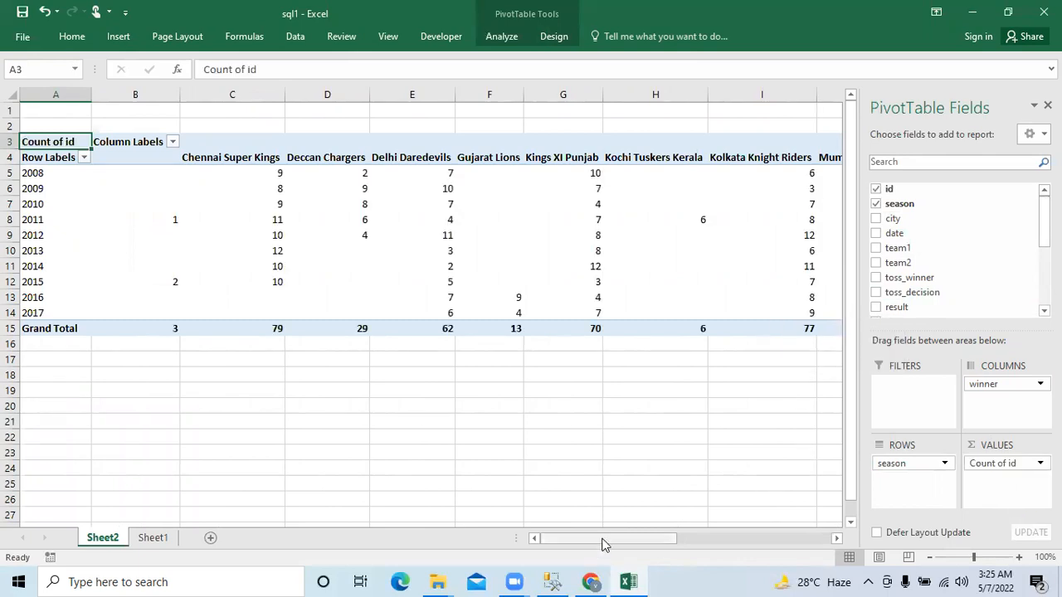
{"action": "left_click_drag", "start_coordinate": [603, 544], "coordinate": [541, 536]}
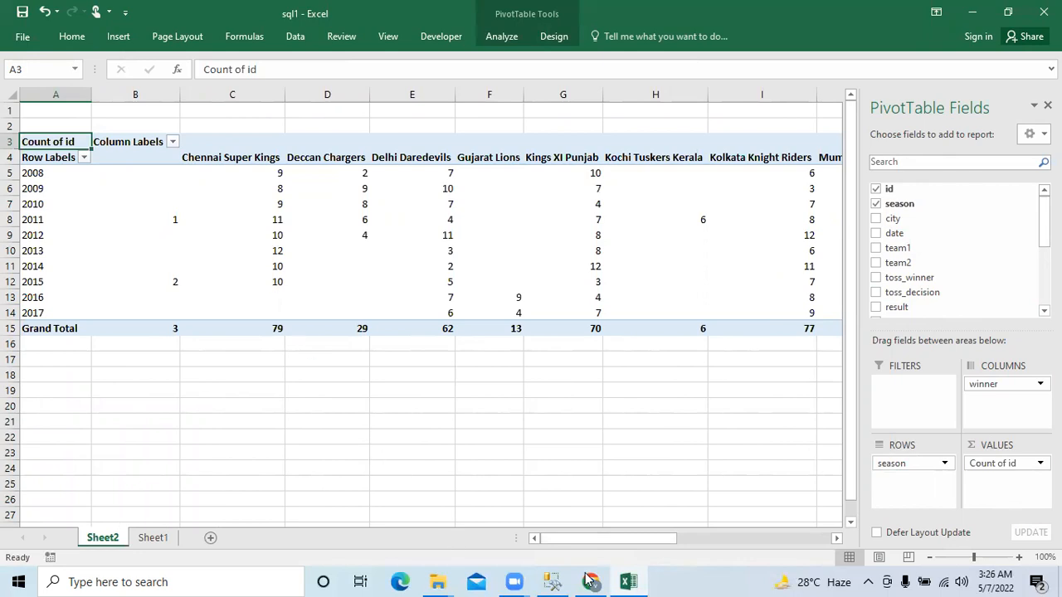
{"action": "left_click_drag", "start_coordinate": [615, 546], "coordinate": [587, 554]}
{"action": "left_click_drag", "start_coordinate": [42, 162], "coordinate": [705, 303]}
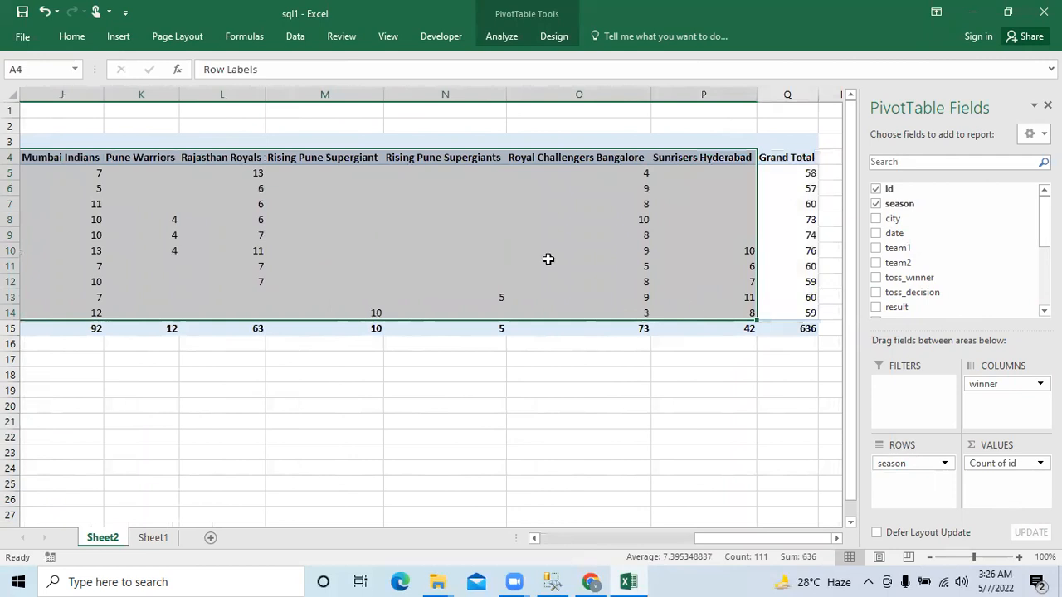
{"action": "left_click", "coordinate": [113, 39]}
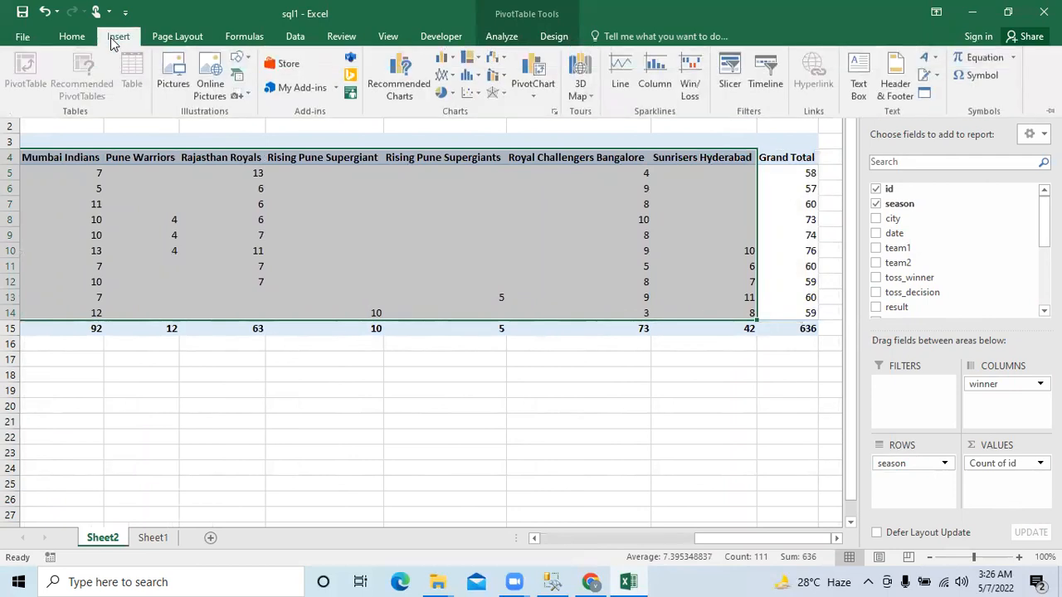
{"action": "left_click", "coordinate": [439, 74]}
{"action": "left_click", "coordinate": [461, 122]}
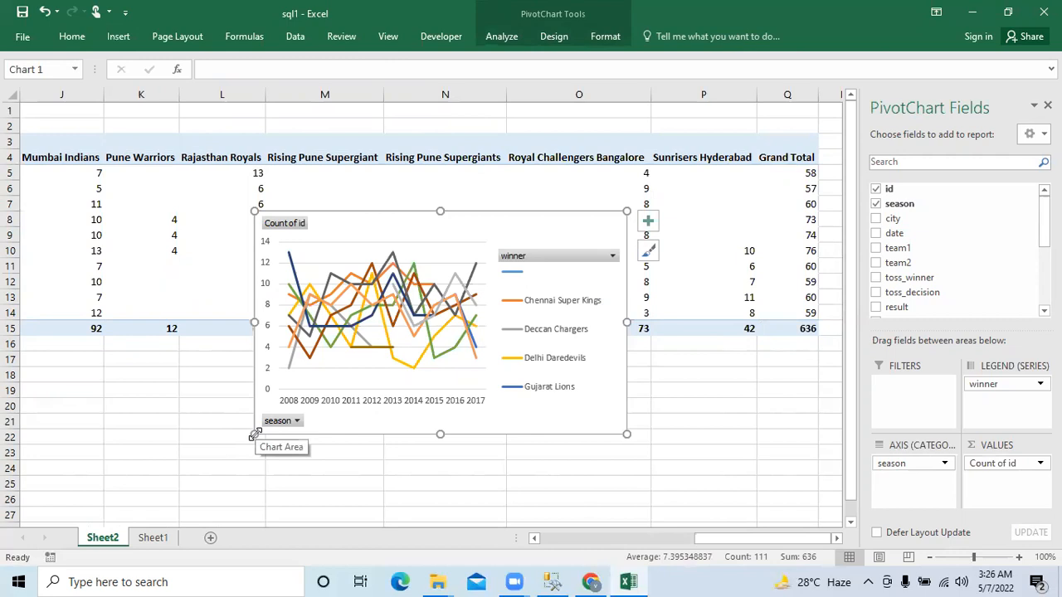
{"action": "left_click_drag", "start_coordinate": [255, 434], "coordinate": [46, 477]}
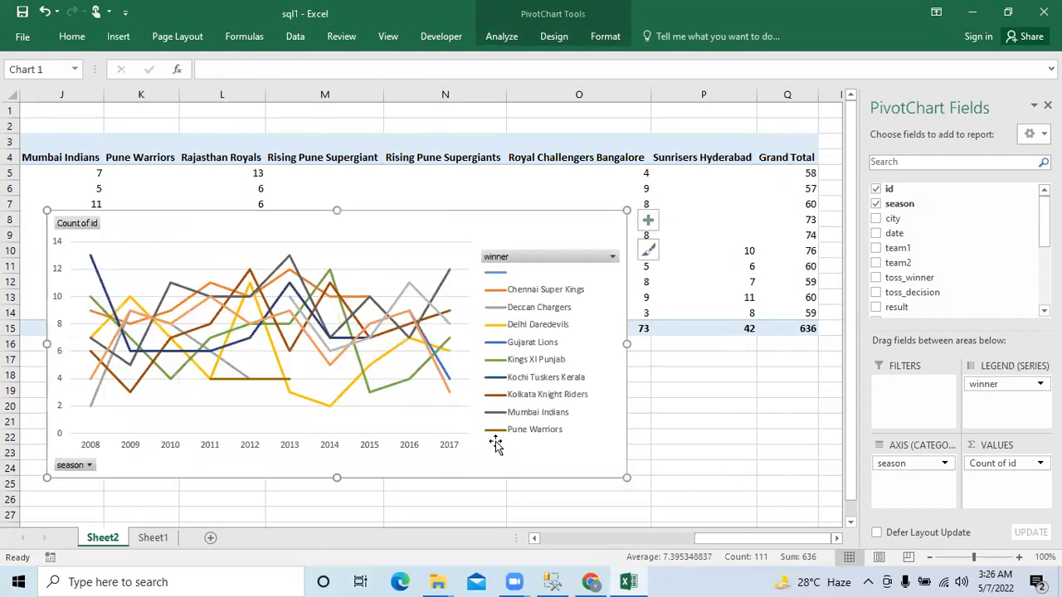
{"action": "left_click_drag", "start_coordinate": [628, 211], "coordinate": [821, 125]}
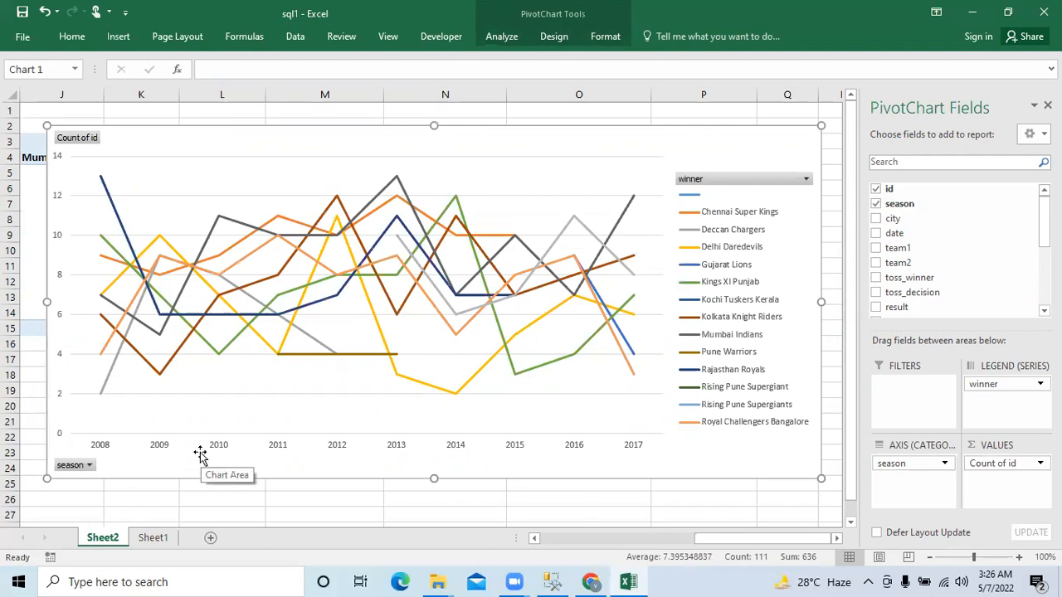
- Place a copy of the line chart on a new worksheet, with its upper corner near cell B3
{"action": "left_click", "coordinate": [210, 538]}
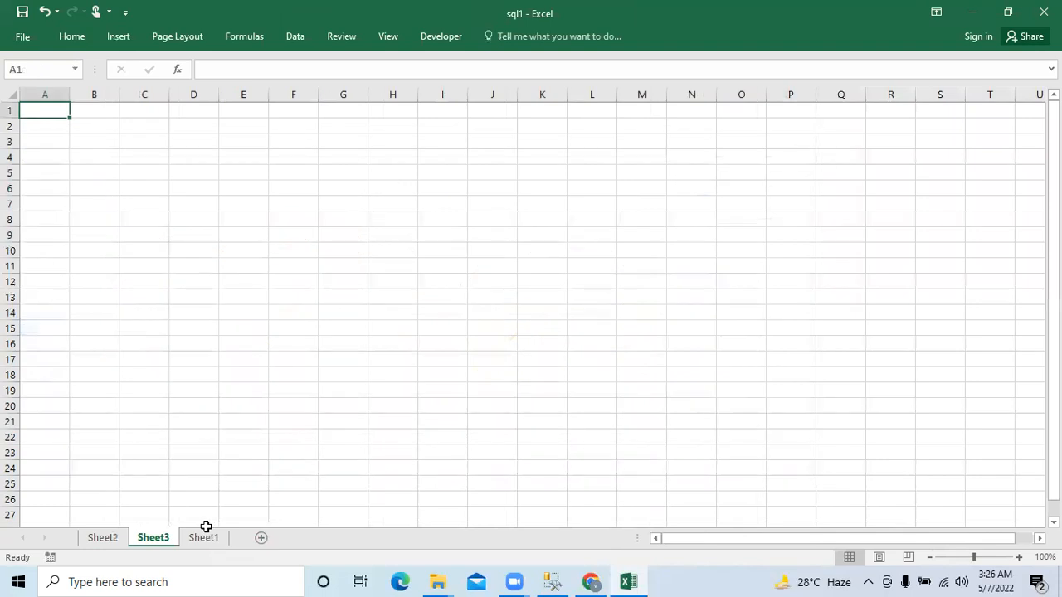
{"action": "key", "text": "ctrl+v"}
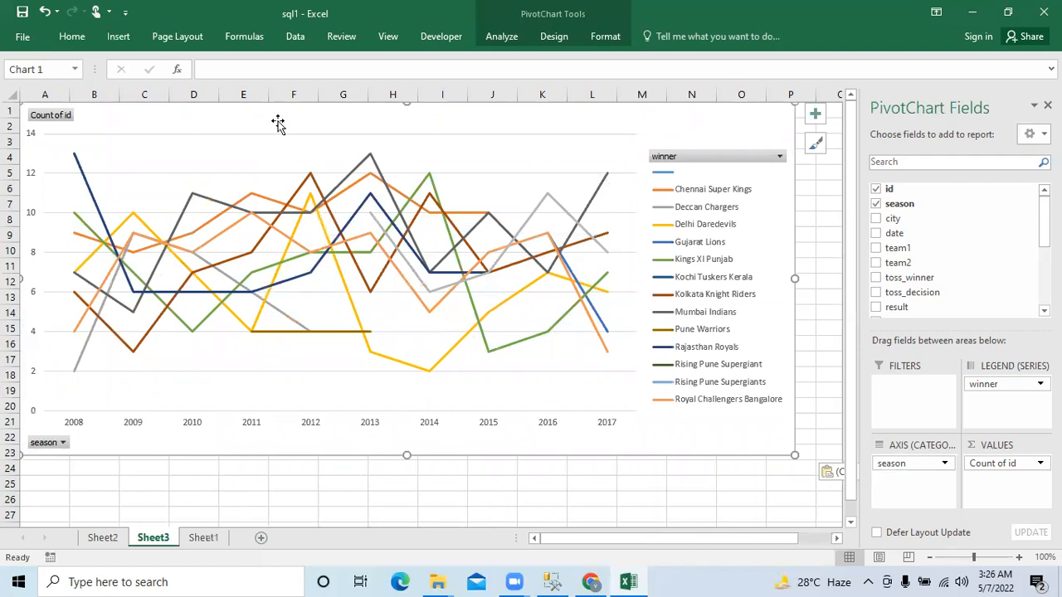
{"action": "left_click_drag", "start_coordinate": [277, 122], "coordinate": [310, 156]}
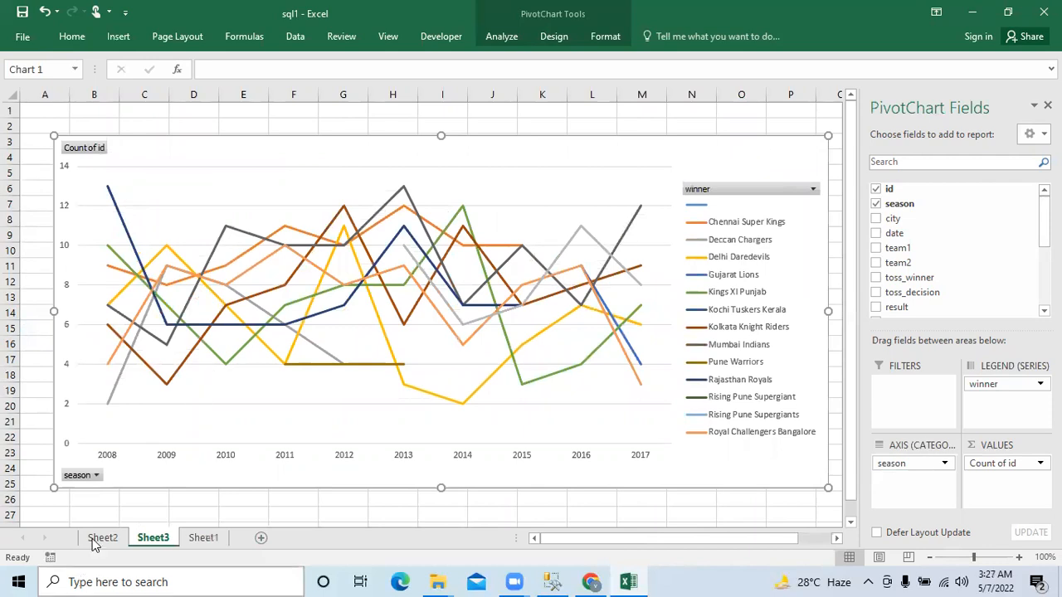
- Look over the source data on Sheet1, and hide the PivotTable worksheet Sheet2
{"action": "left_click", "coordinate": [204, 537]}
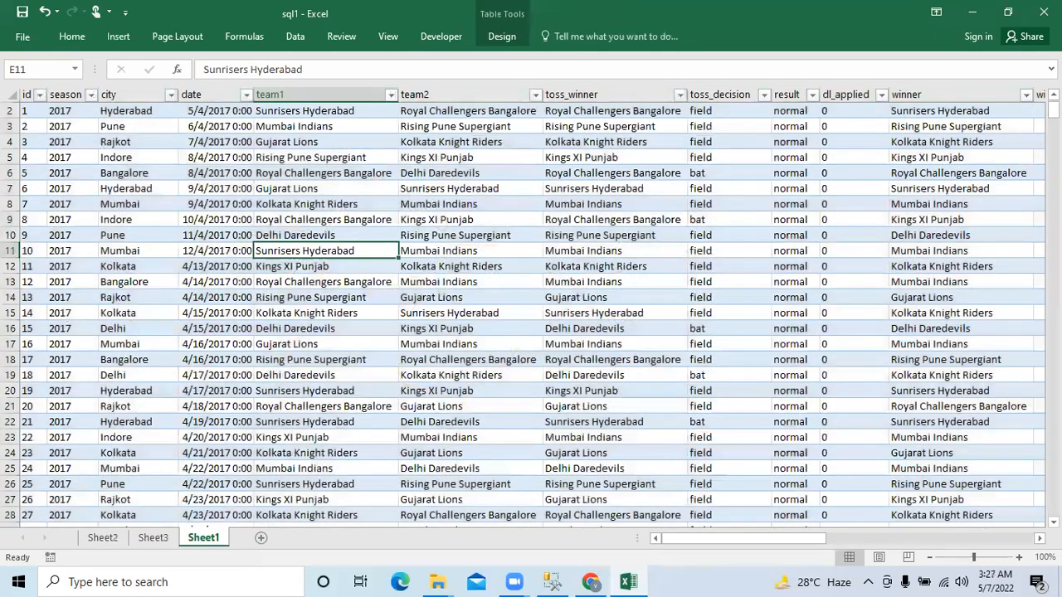
{"action": "left_click_drag", "start_coordinate": [1054, 110], "coordinate": [1054, 103]}
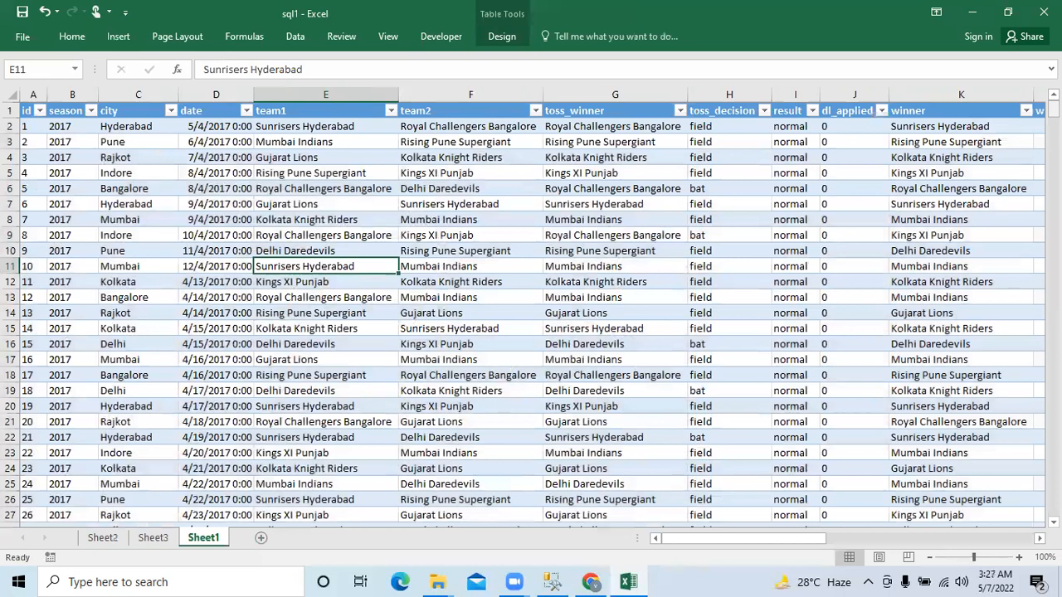
{"action": "left_click", "coordinate": [103, 539]}
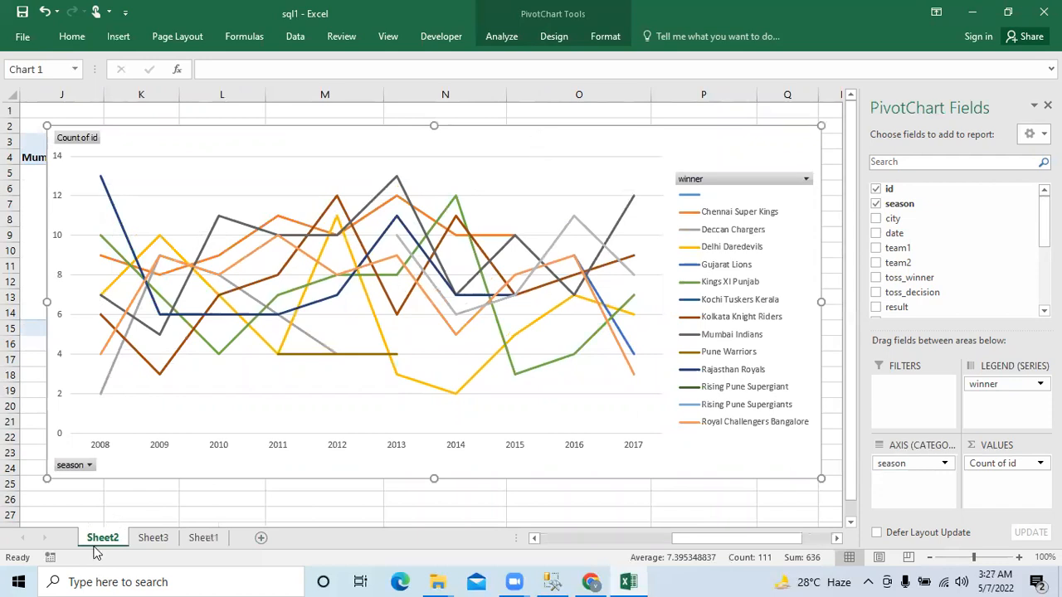
{"action": "right_click", "coordinate": [95, 546]}
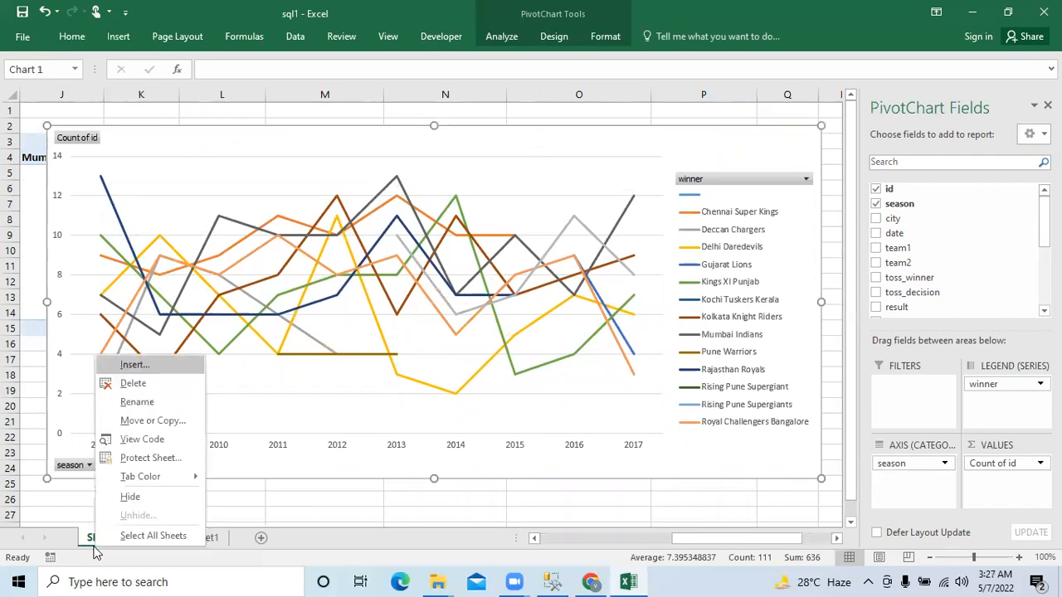
{"action": "left_click", "coordinate": [129, 496]}
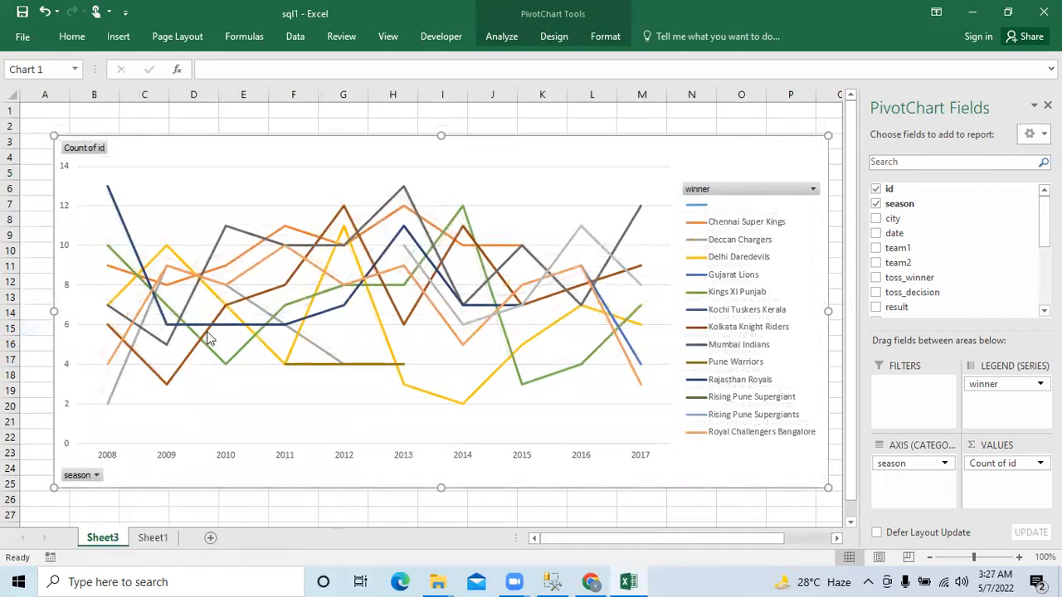
- Filter the chart's winner field to show only Chennai Super Kings
{"action": "left_click", "coordinate": [814, 189]}
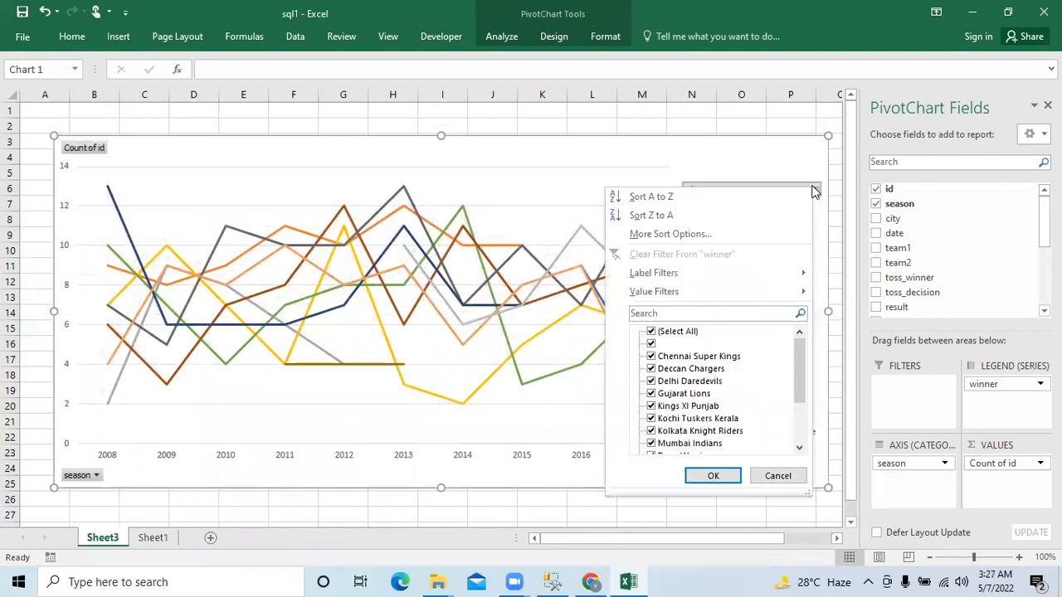
{"action": "left_click", "coordinate": [651, 343]}
{"action": "left_click", "coordinate": [650, 332]}
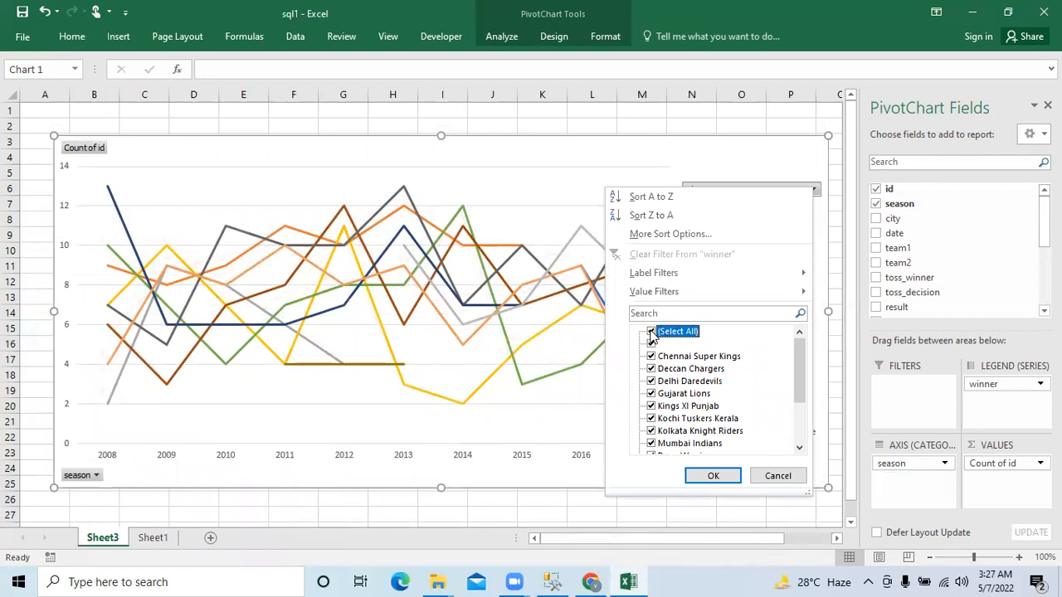
{"action": "left_click", "coordinate": [650, 332]}
{"action": "left_click", "coordinate": [651, 357]}
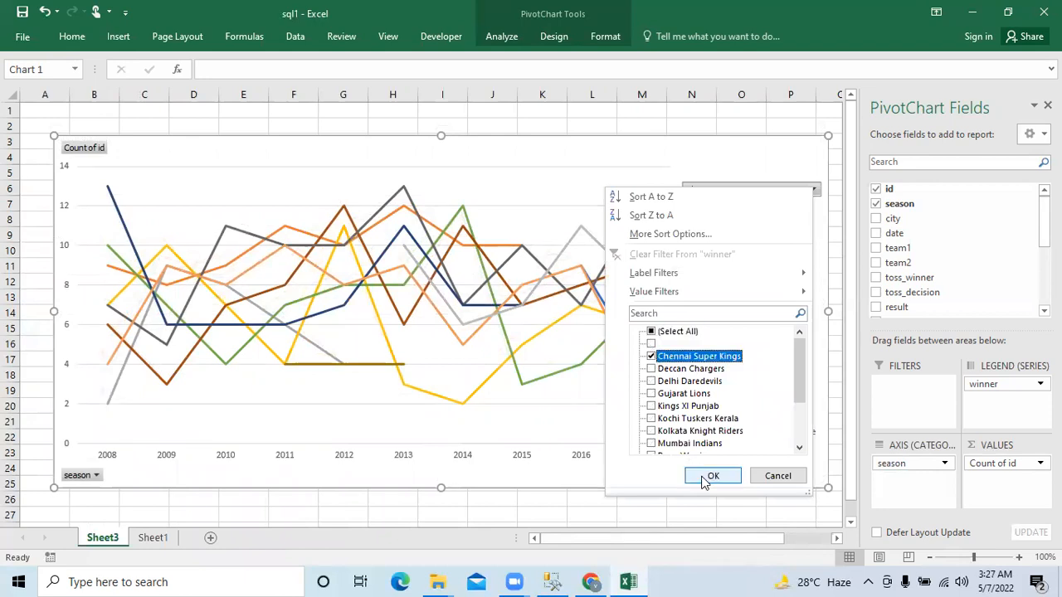
{"action": "left_click", "coordinate": [718, 479]}
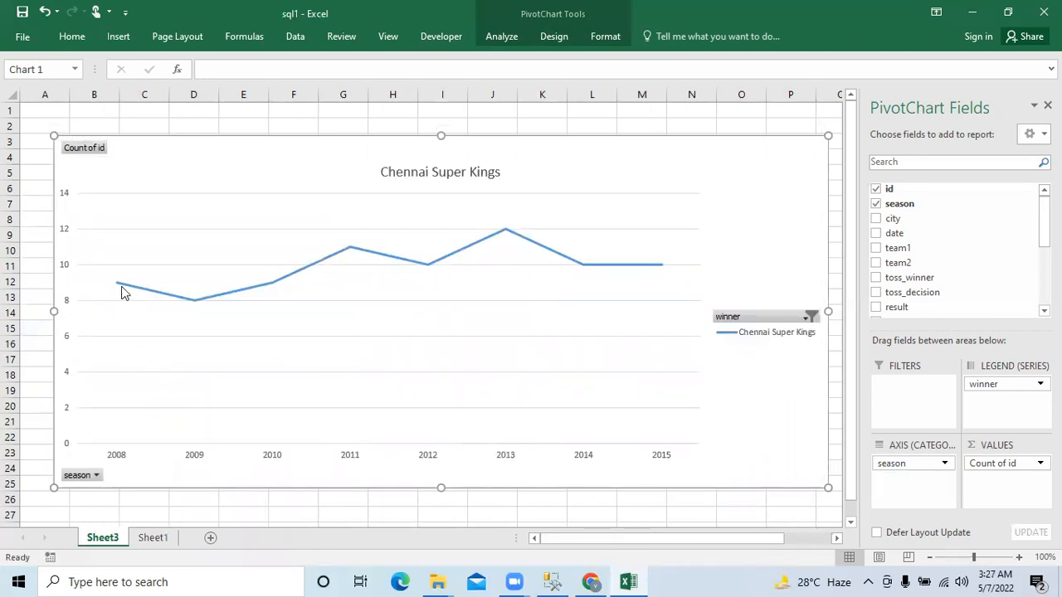
- Add data labels to the Chennai Super Kings line in the chart
{"action": "right_click", "coordinate": [351, 253]}
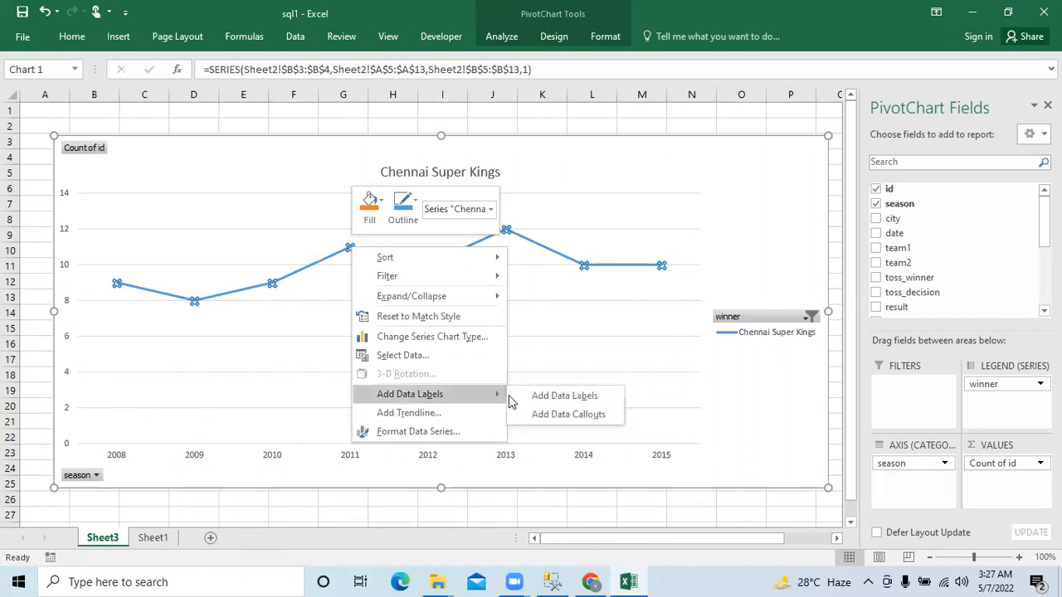
{"action": "left_click", "coordinate": [514, 398]}
{"action": "left_click", "coordinate": [222, 343]}
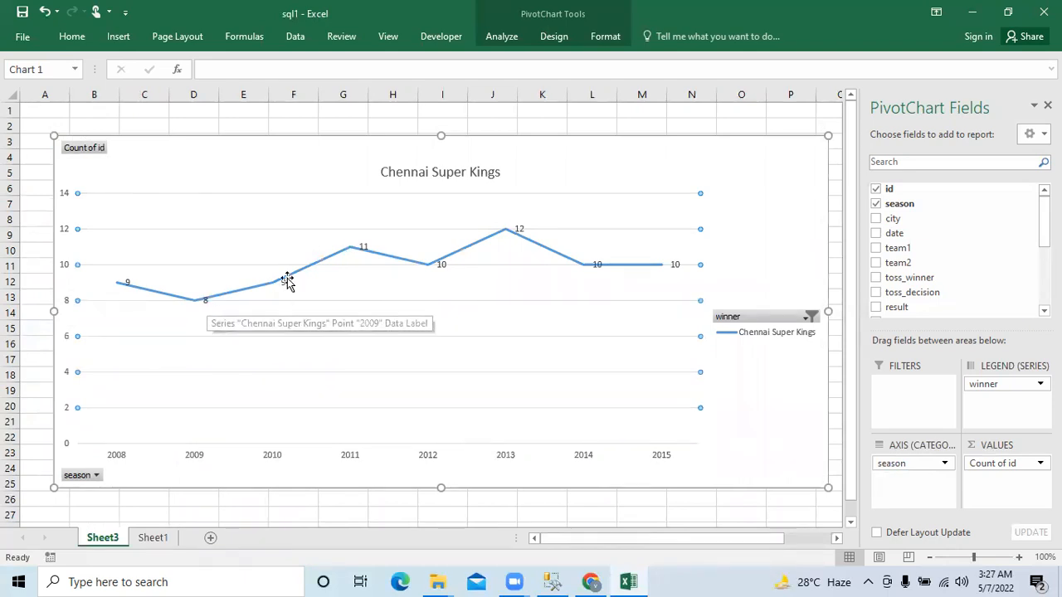
{"action": "left_click", "coordinate": [792, 224]}
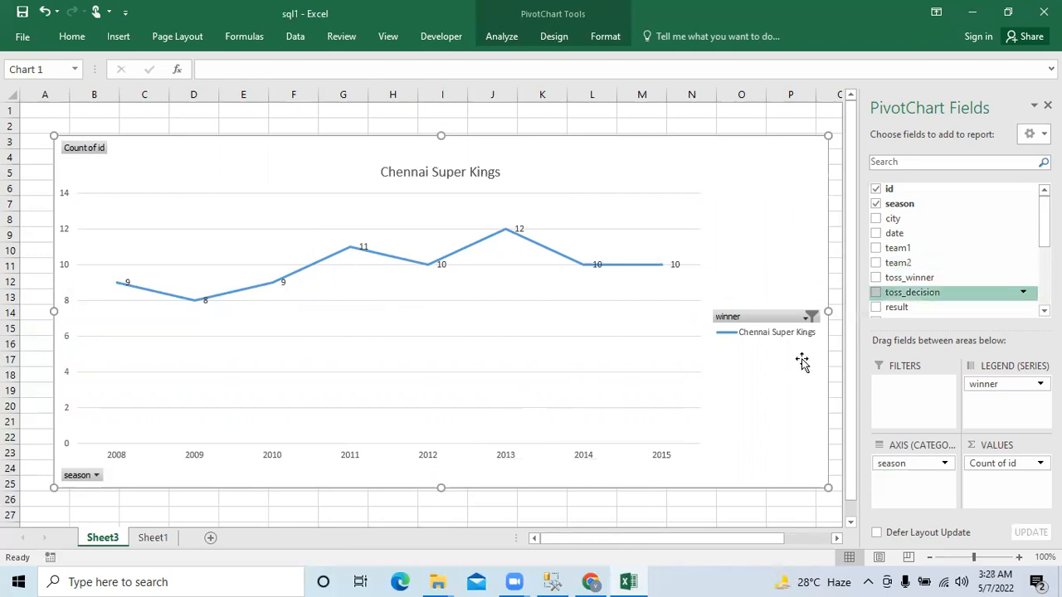
- Extend the chart's winner filter to show Mumbai Indians alongside Chennai Super Kings
{"action": "left_click", "coordinate": [804, 316]}
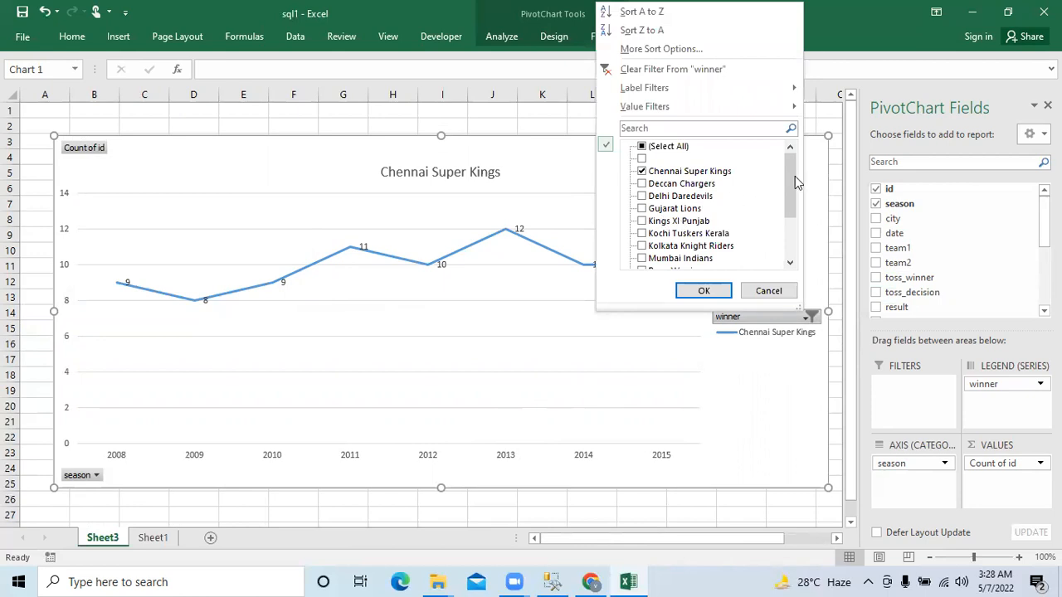
{"action": "left_click", "coordinate": [642, 259]}
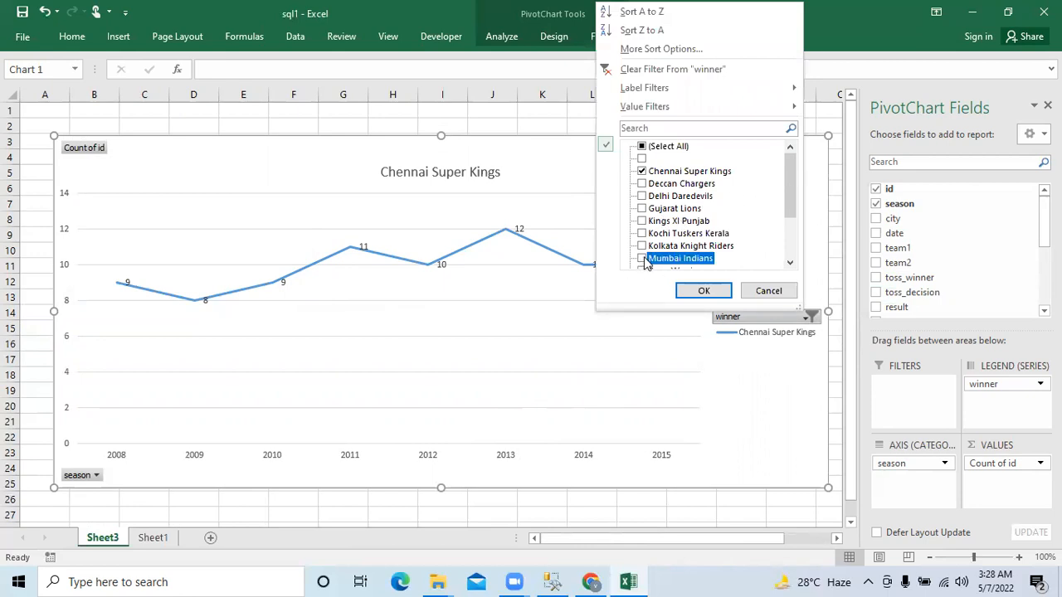
{"action": "left_click", "coordinate": [701, 291]}
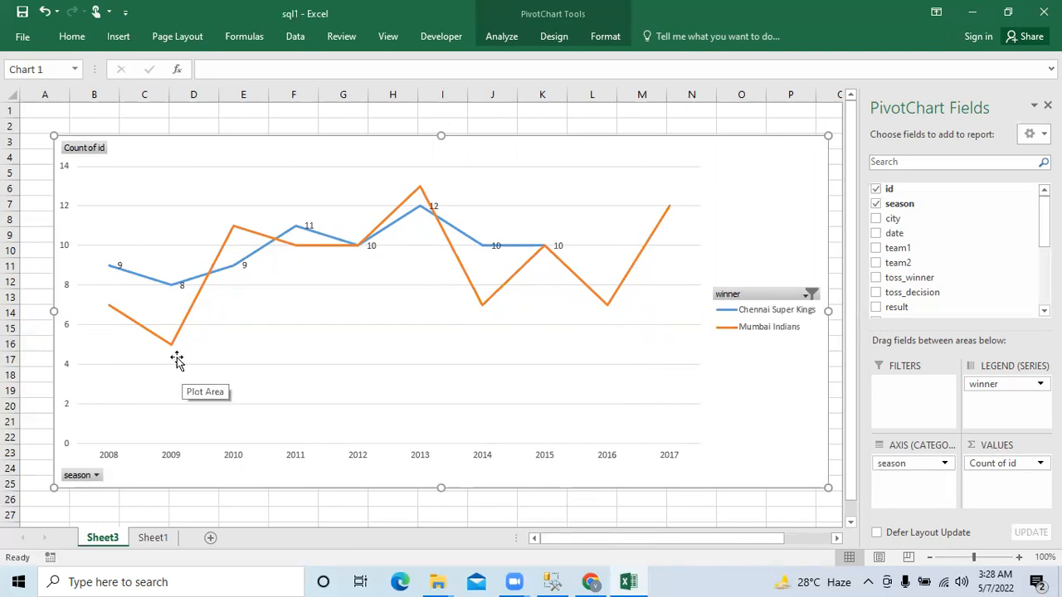
- Add data labels to the Mumbai Indians line in the chart
{"action": "mouse_move", "coordinate": [176, 349]}
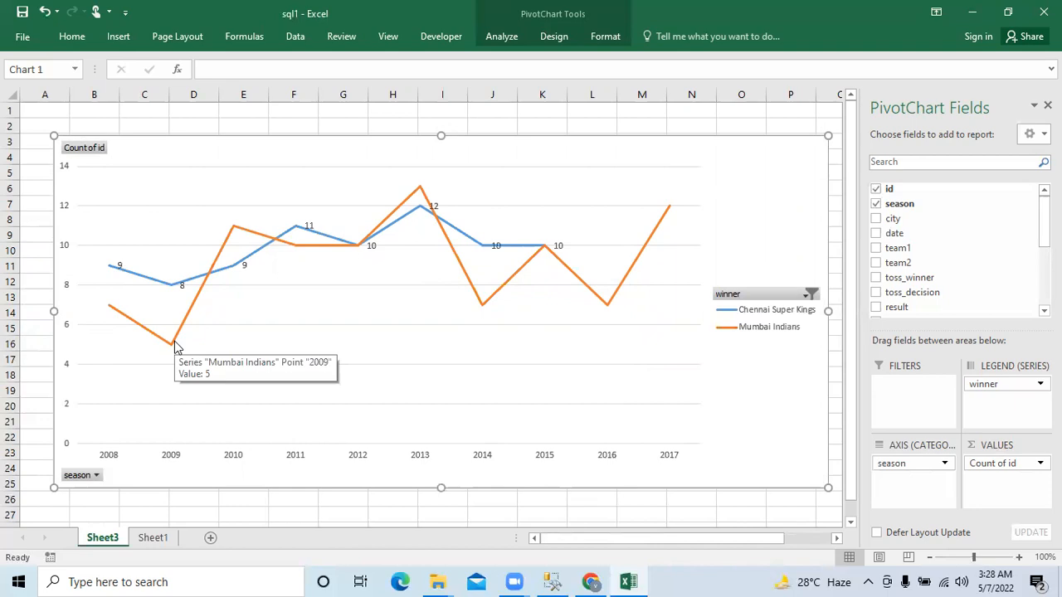
{"action": "right_click", "coordinate": [165, 346]}
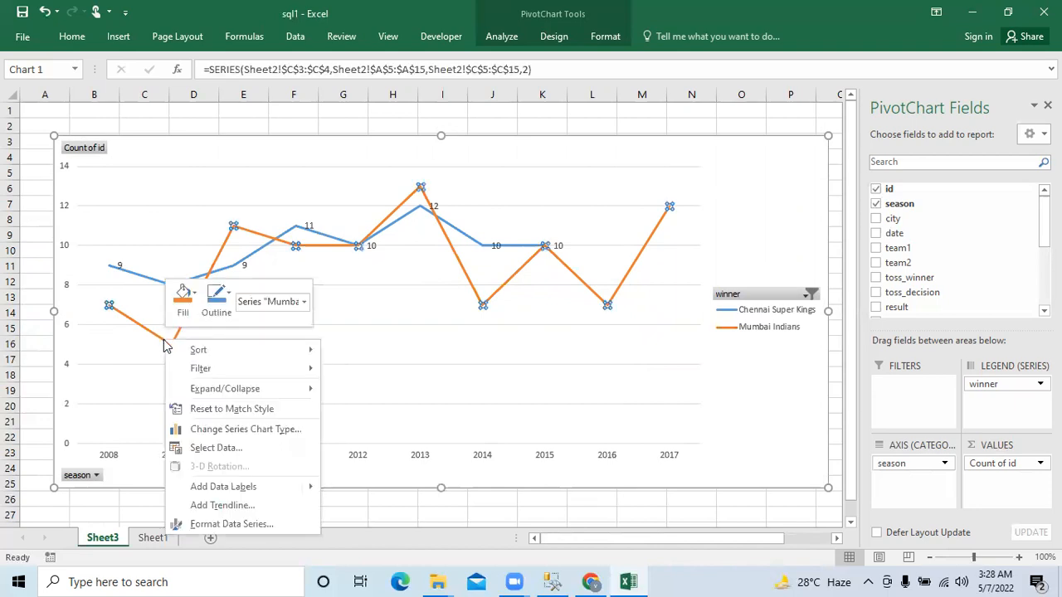
{"action": "mouse_move", "coordinate": [286, 486]}
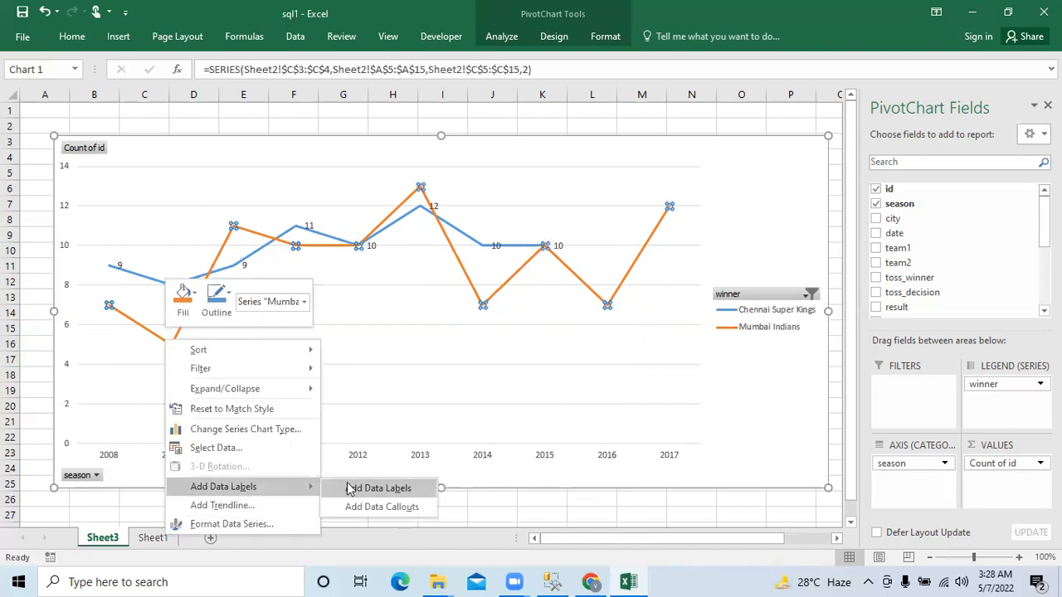
{"action": "left_click", "coordinate": [349, 488]}
{"action": "left_click", "coordinate": [330, 384]}
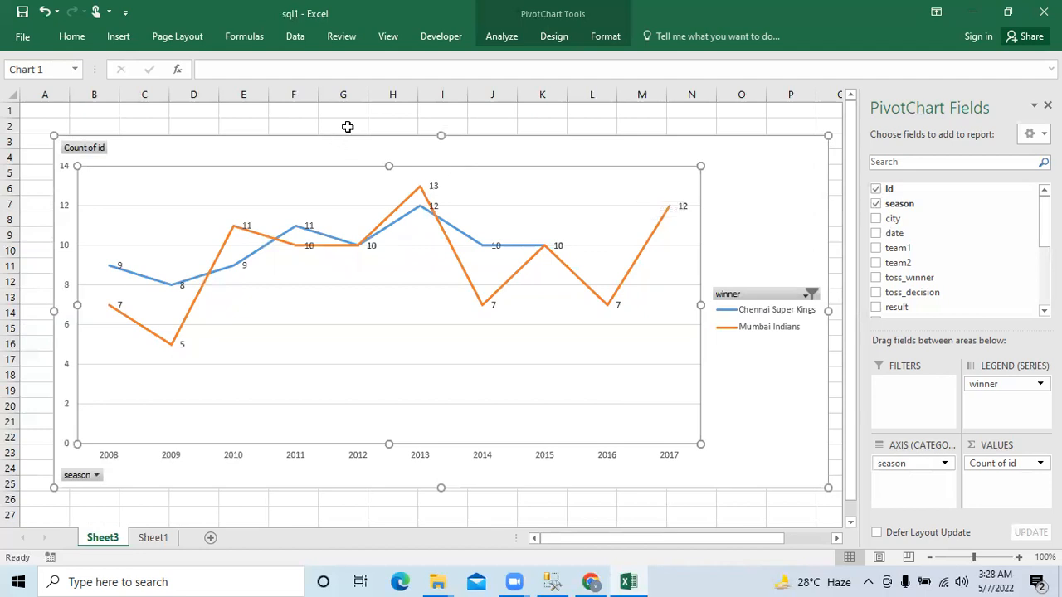
- Return to the imported match table on Sheet1 and look over its team1 entries
{"action": "left_click", "coordinate": [150, 538]}
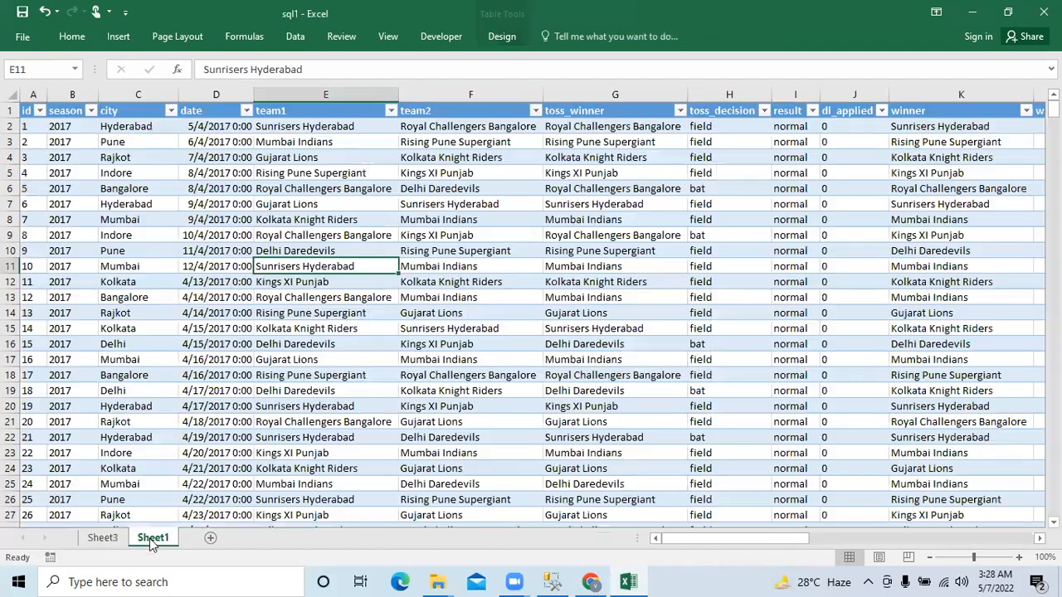
{"action": "left_click", "coordinate": [328, 215]}
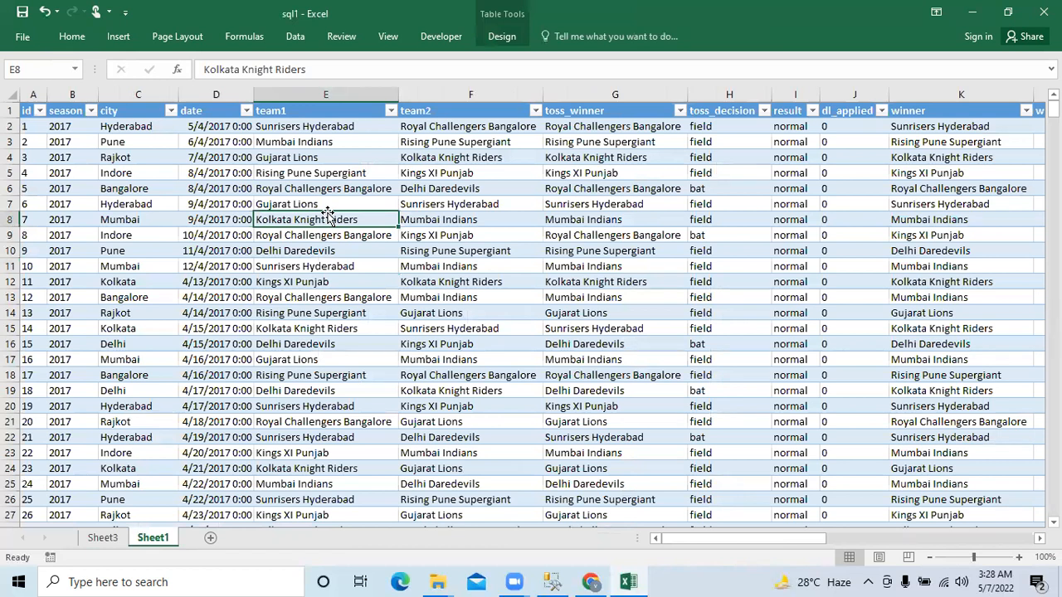
{"action": "left_click", "coordinate": [364, 126]}
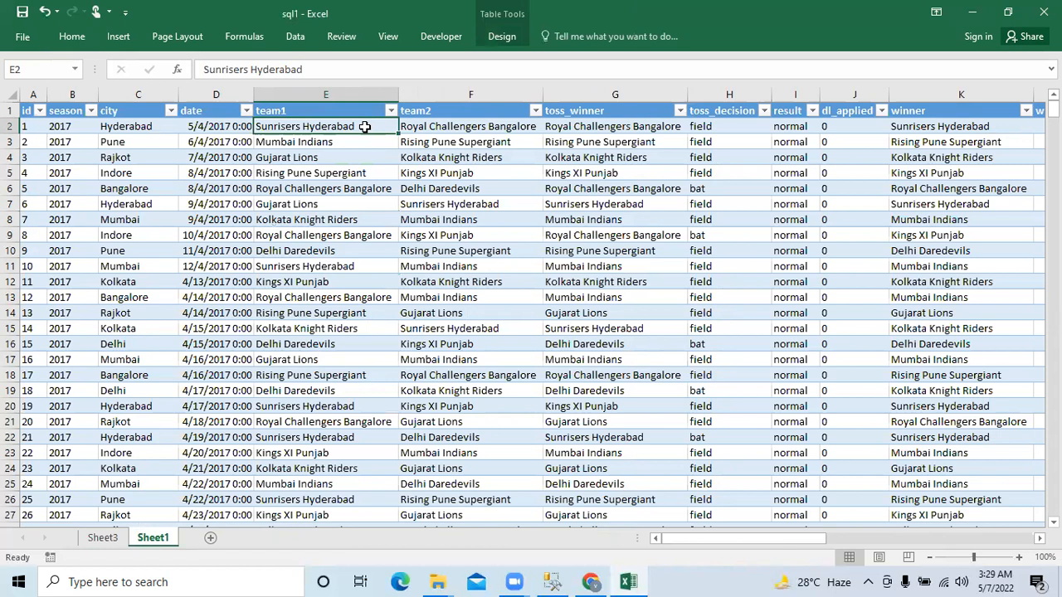
{"action": "left_click", "coordinate": [590, 45]}
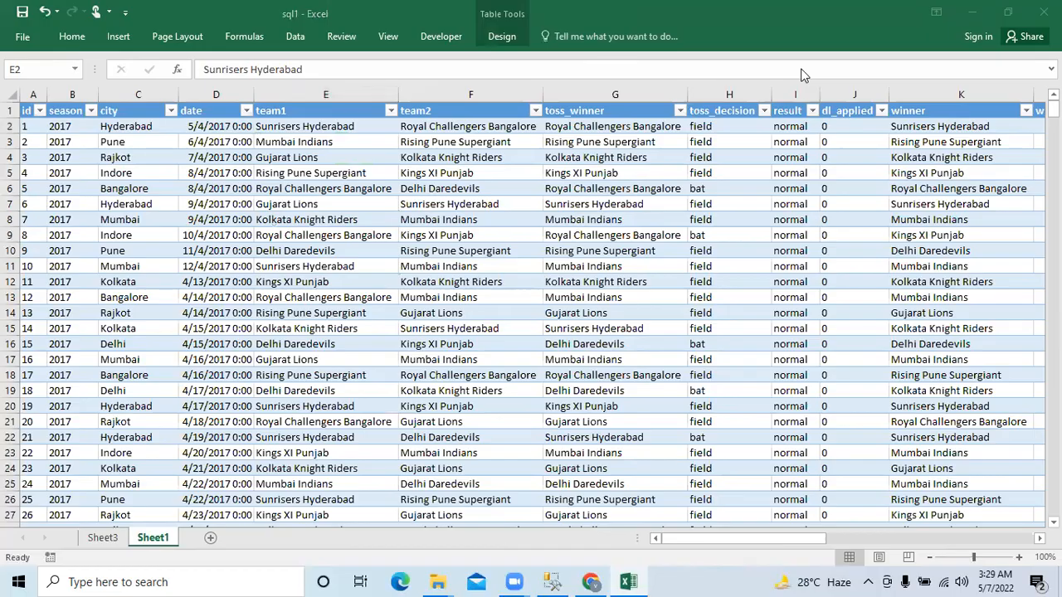